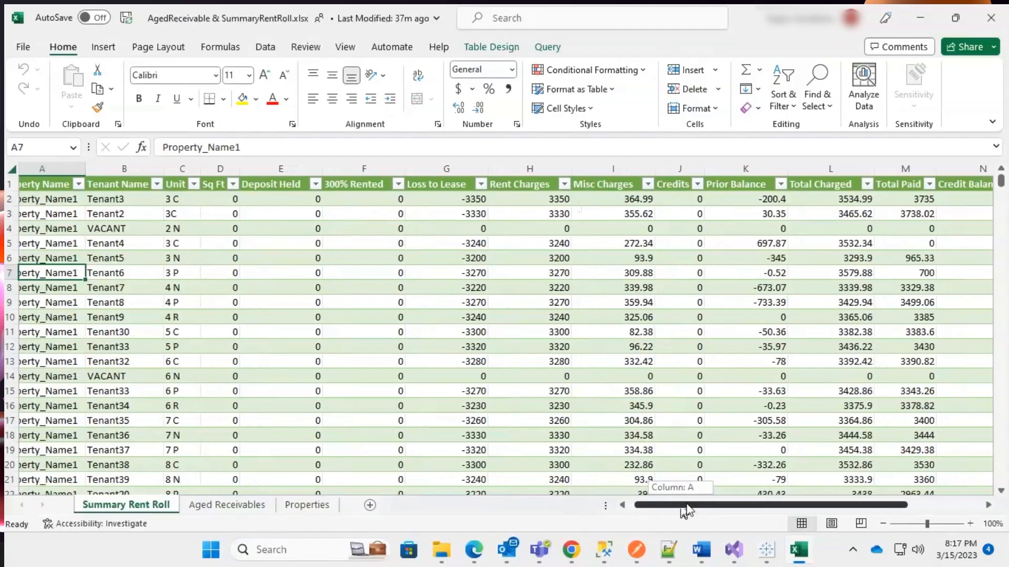
Review the Summary Rent Roll and Aged Receivables sheets of the workbook, then close Excel.
drag(685, 509, 770, 515)
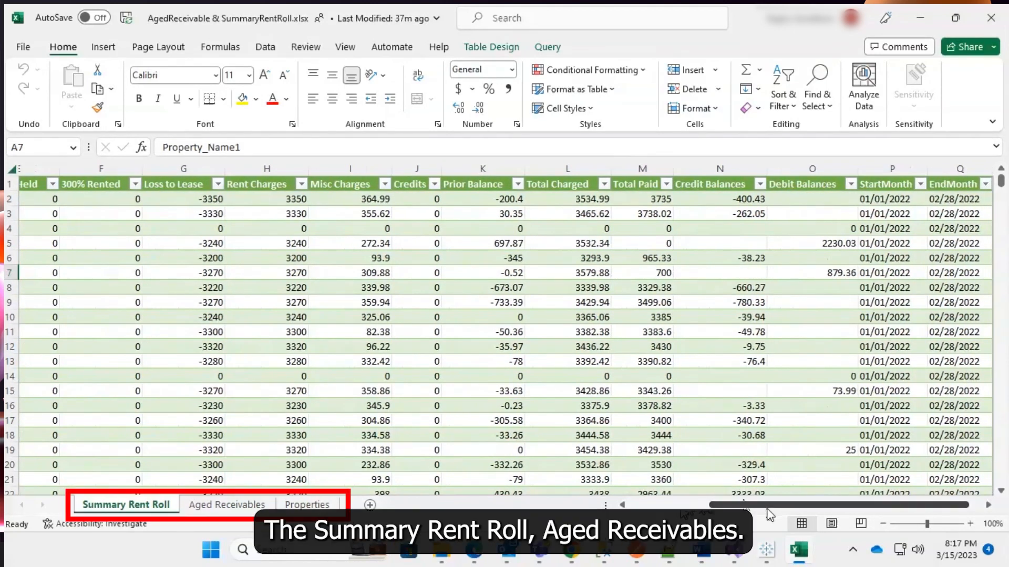
click(229, 506)
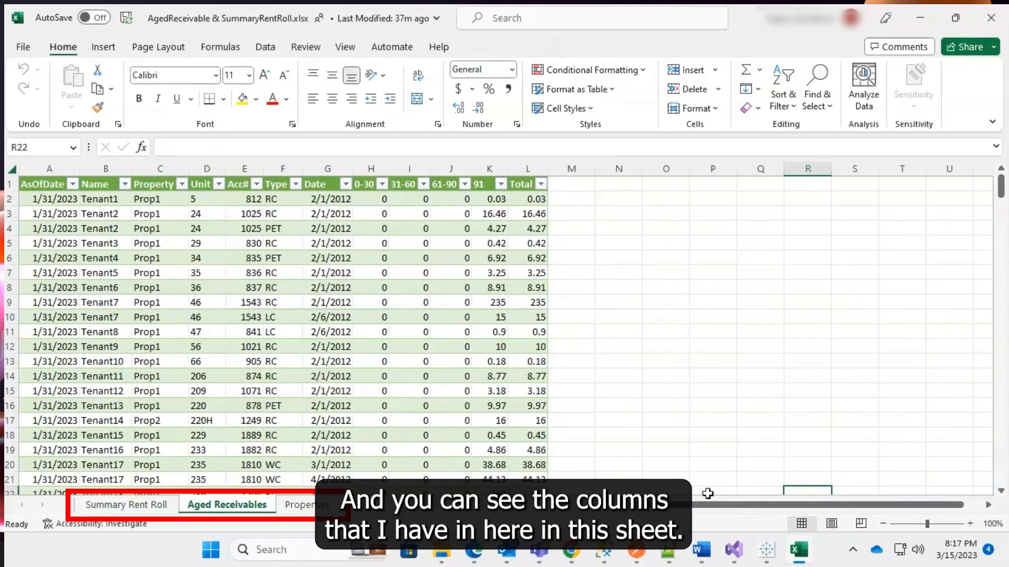
click(990, 21)
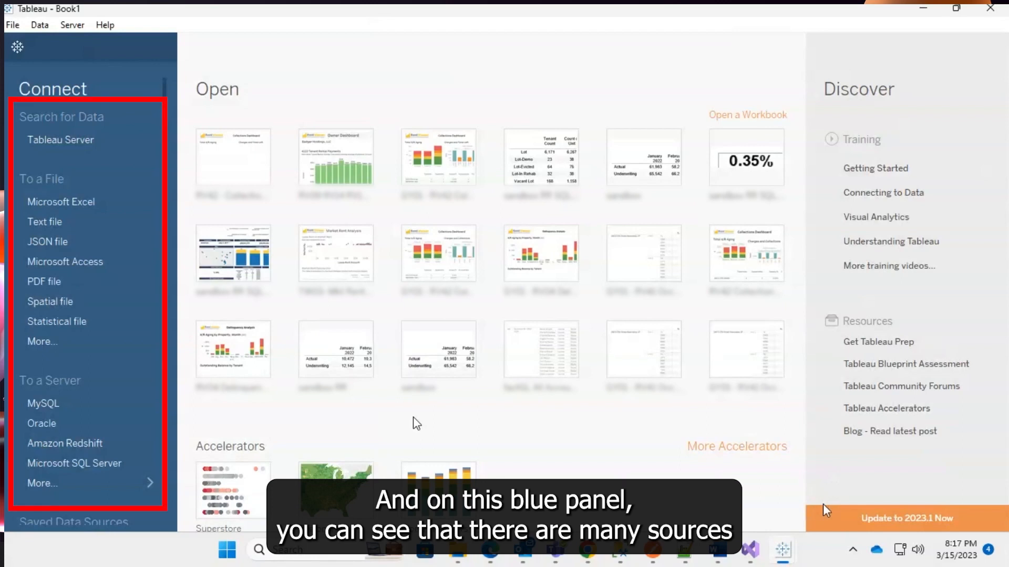
Connect to the Microsoft Excel file AgedReceivable & SummaryRentRoll.xlsx.
click(75, 203)
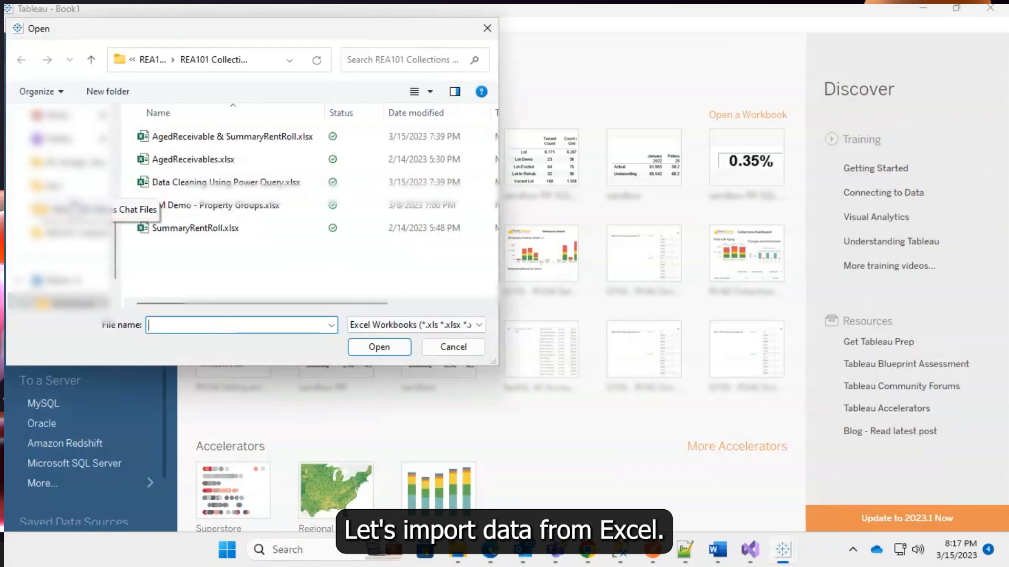
click(203, 137)
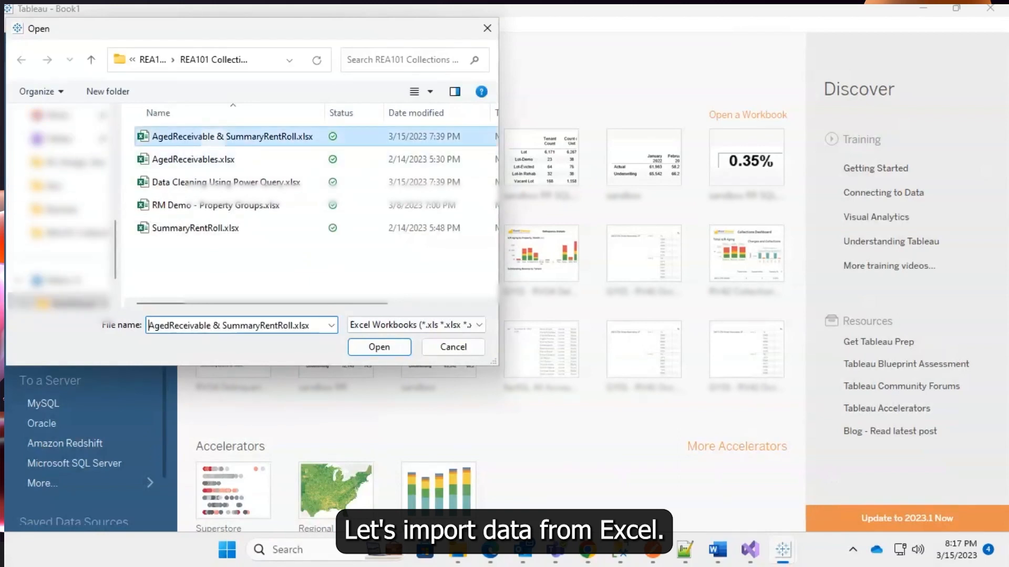
click(379, 347)
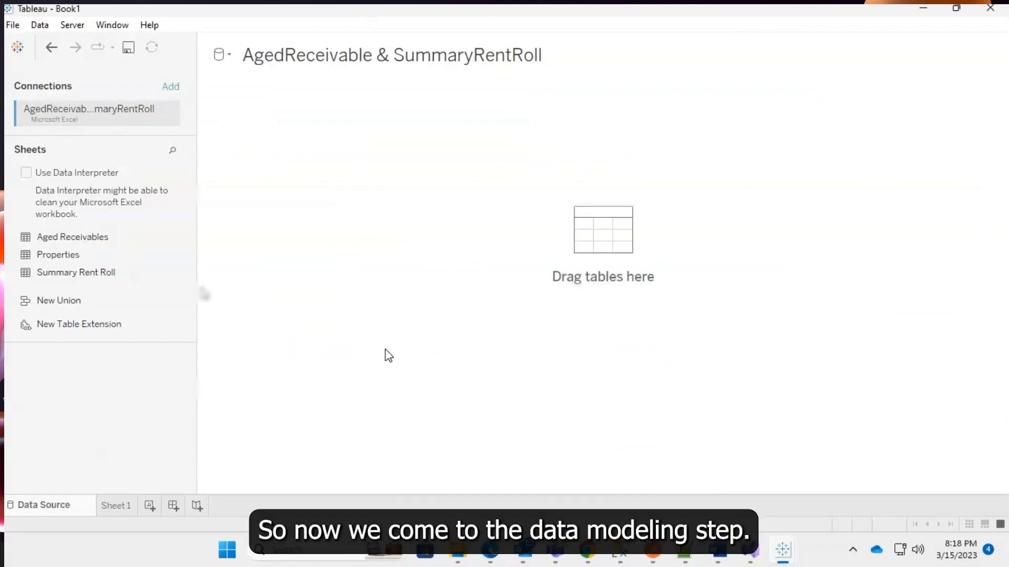
Add the Aged Receivables sheet to the canvas and union the Summary Rent Roll sheet onto it.
drag(97, 239, 290, 164)
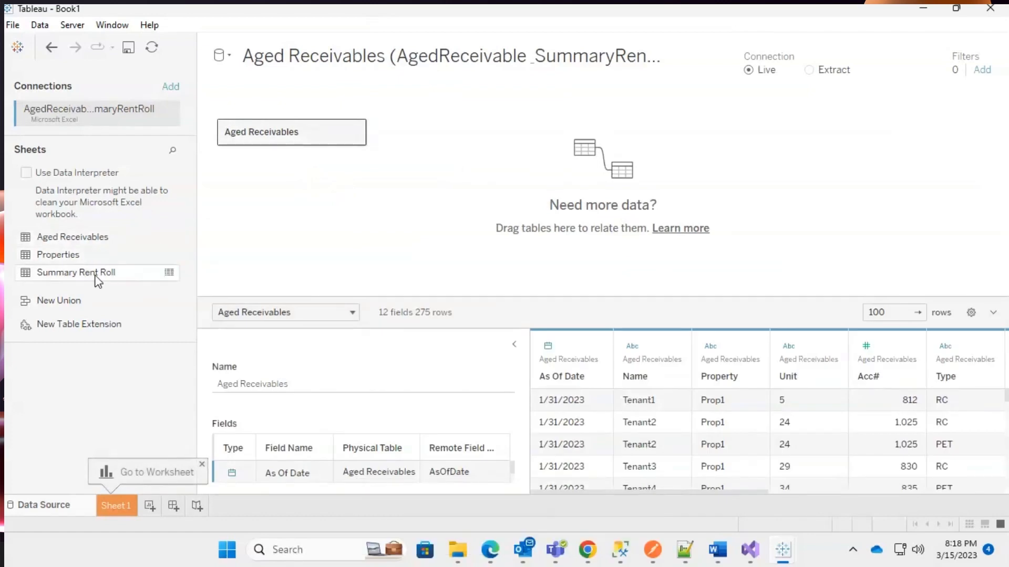
drag(95, 273, 248, 152)
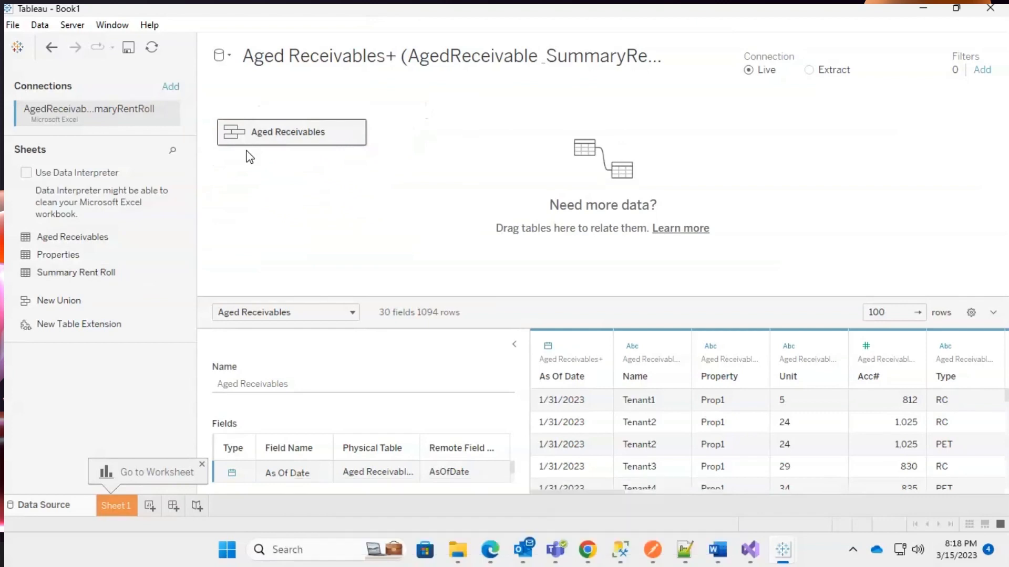
Add a second Excel connection to the file RM Demo - Property Groups.xlsx.
click(170, 87)
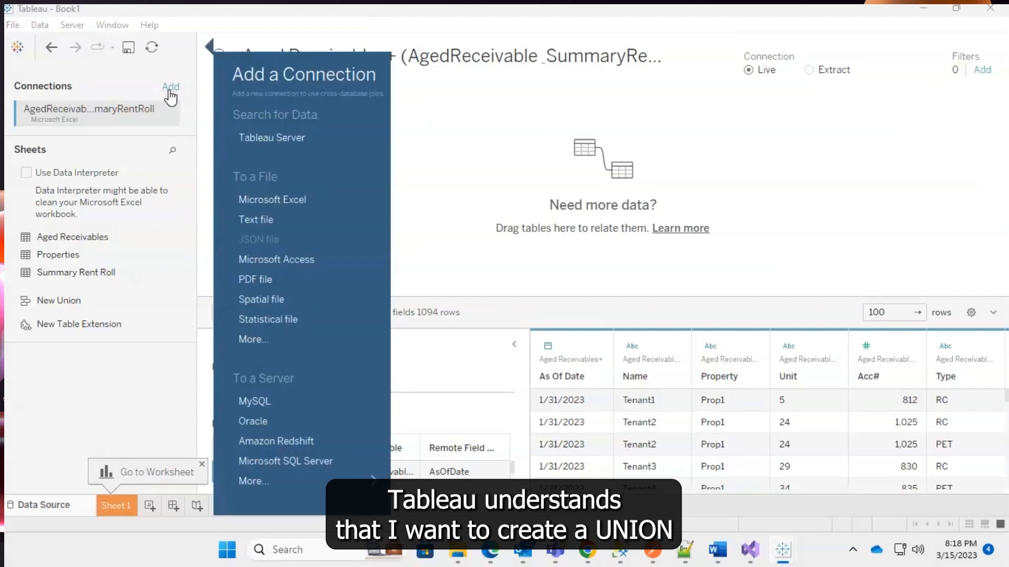
click(293, 199)
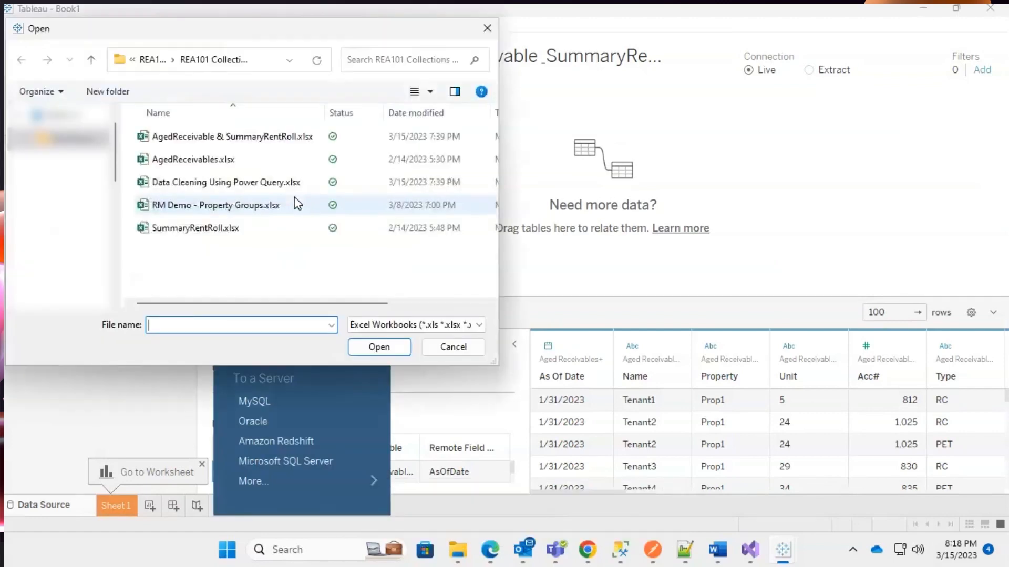
click(211, 206)
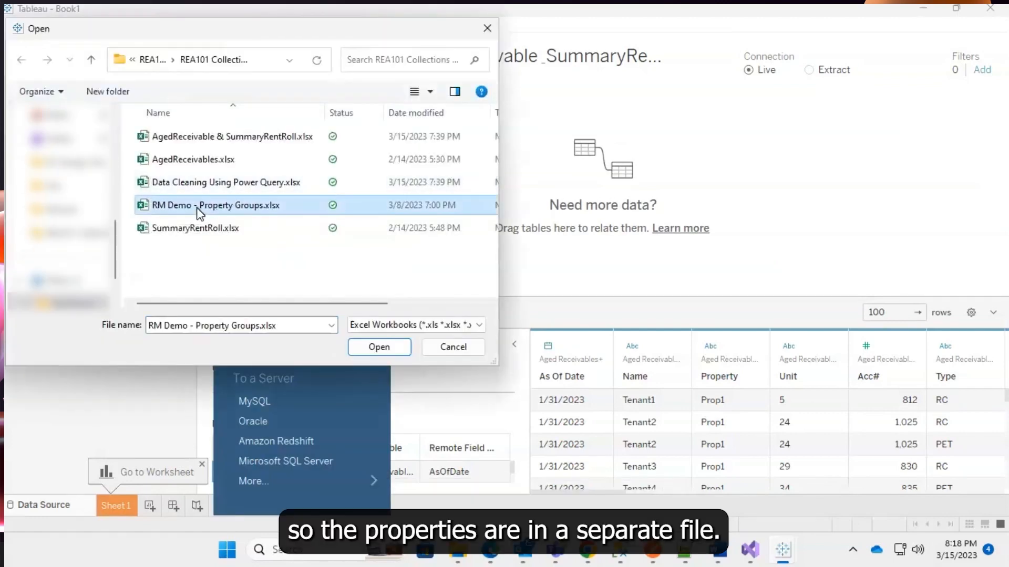
click(383, 346)
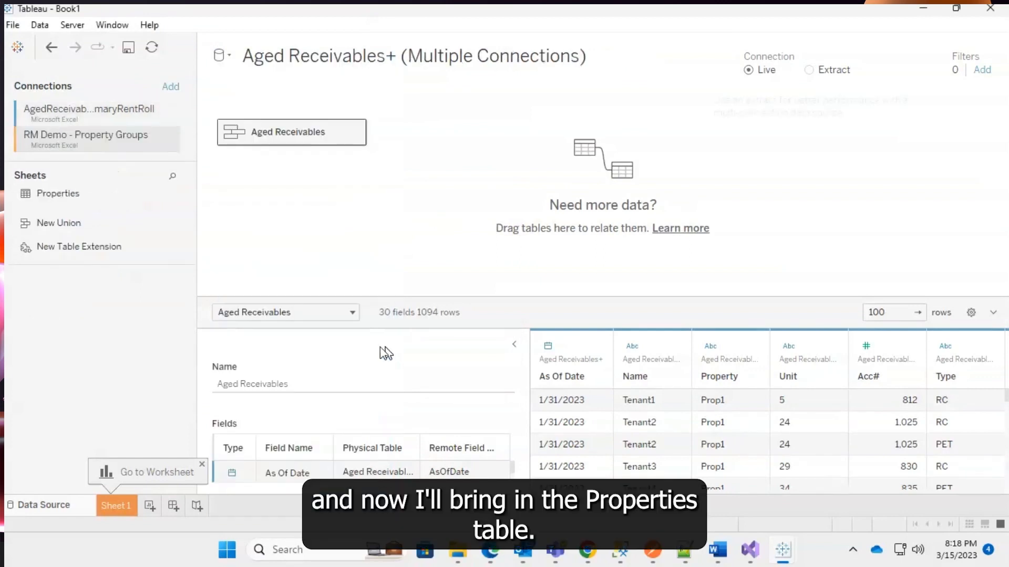
Add the Properties table and relate Aged Receivables' Property Name to Properties' Property Name1.
drag(67, 196, 414, 136)
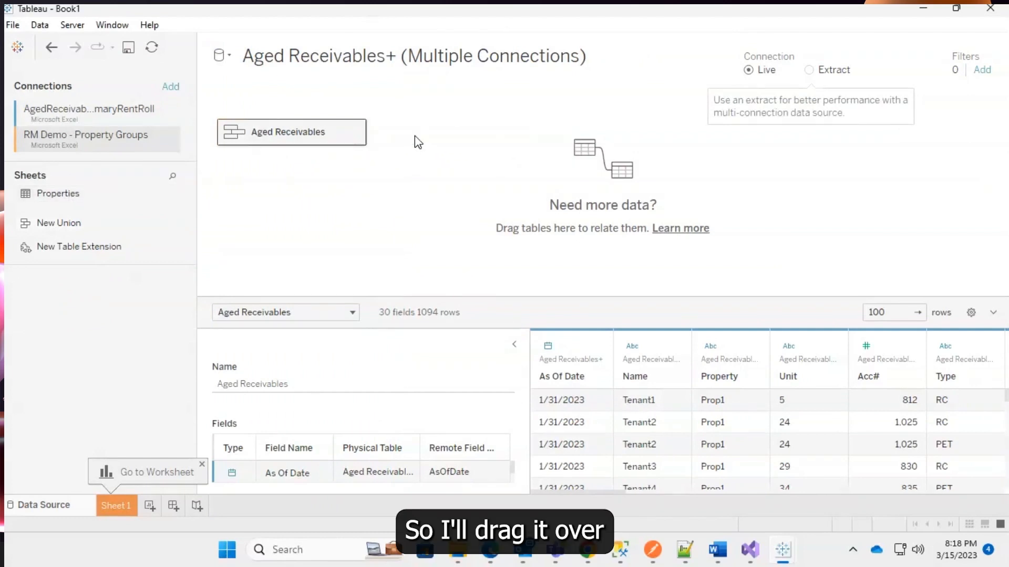
click(281, 419)
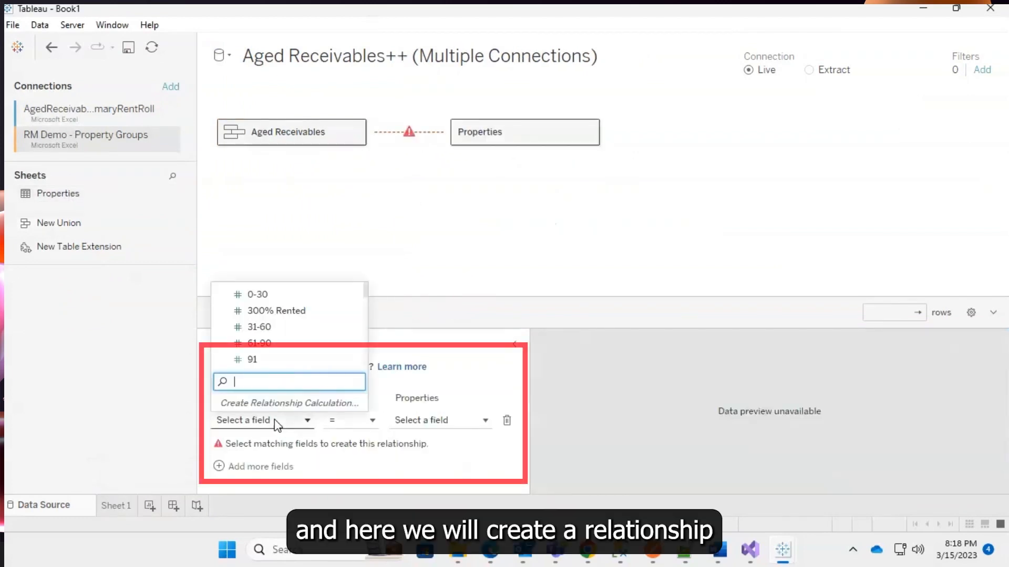
scroll(298, 343, down, 10)
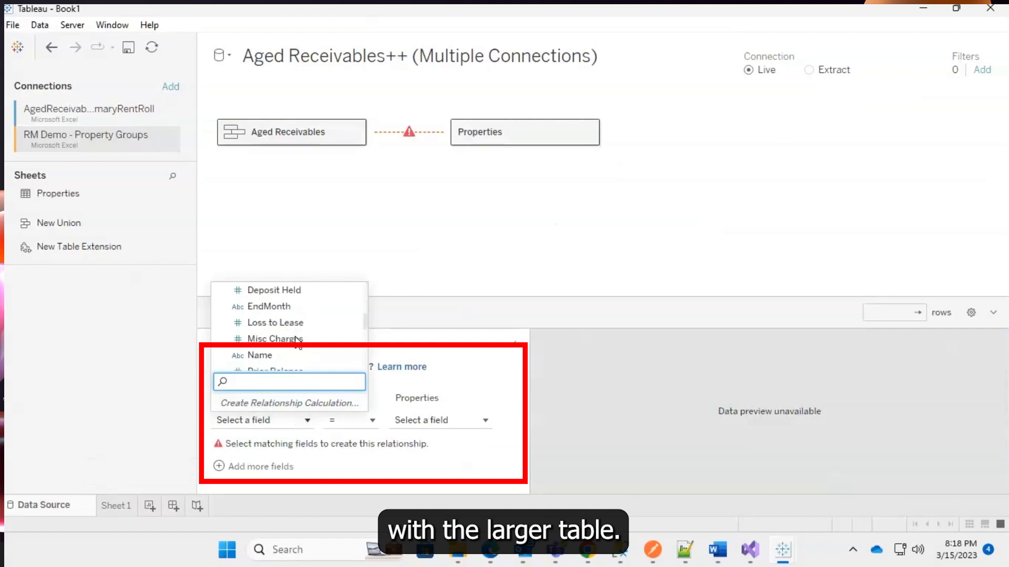
scroll(297, 342, up, 3)
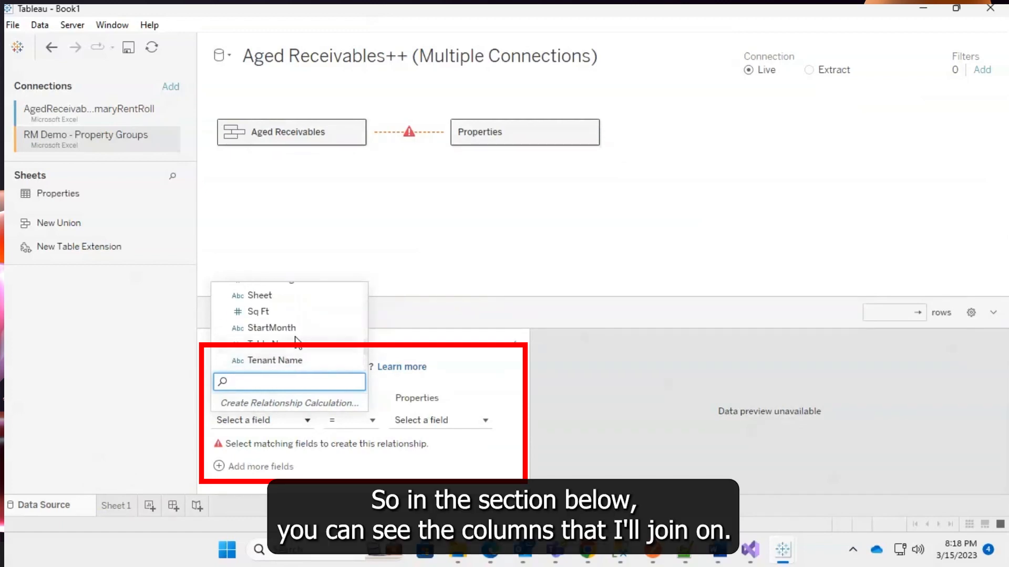
scroll(296, 339, up, 2)
scroll(300, 343, down, 1)
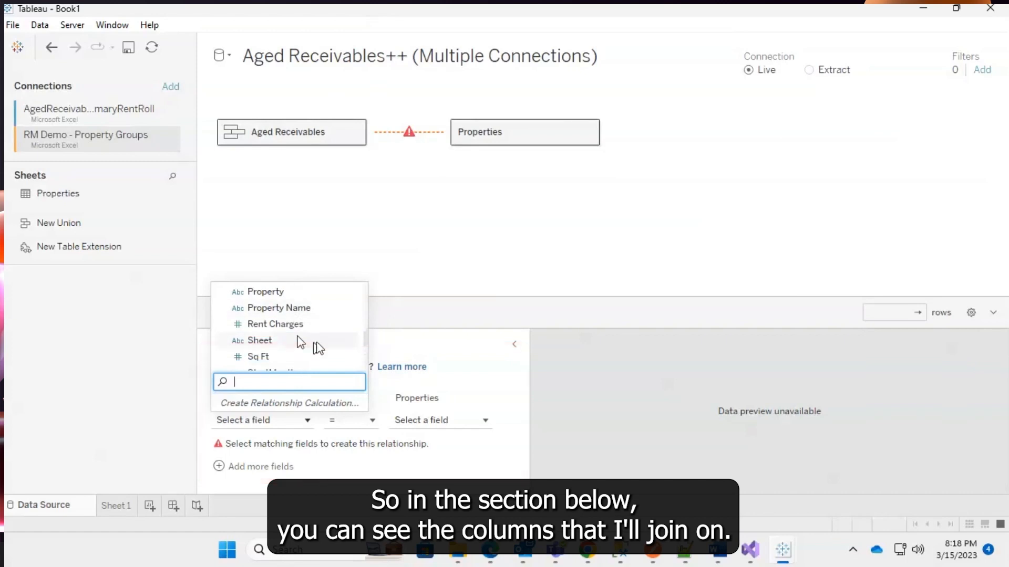
click(289, 309)
click(429, 431)
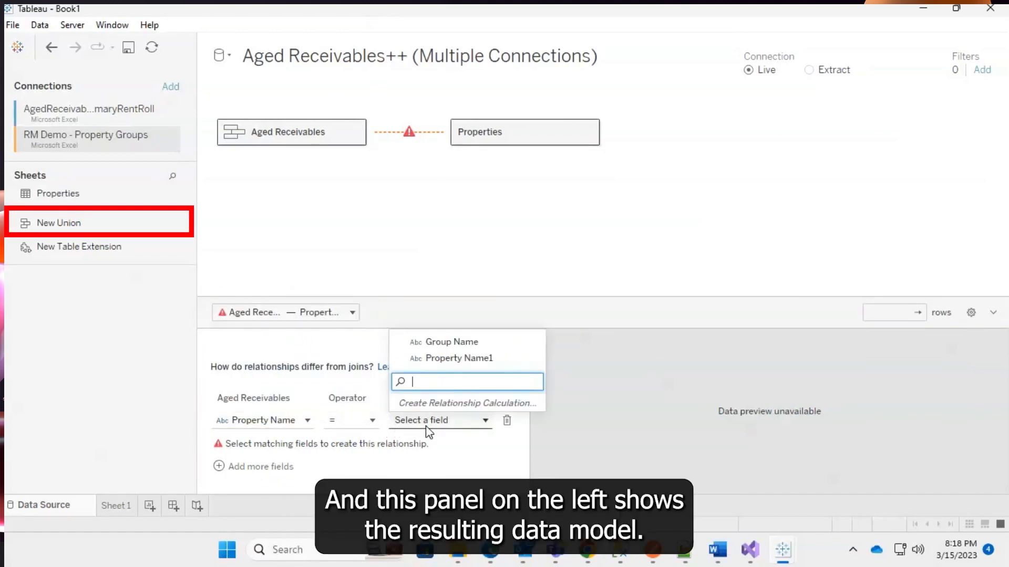
click(449, 359)
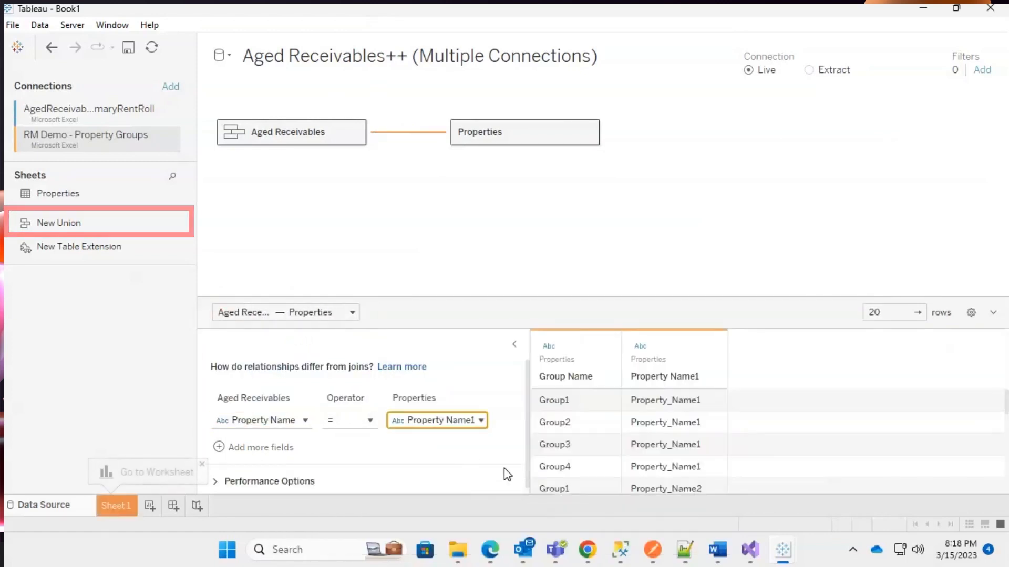
Open the Aged Receivables union and choose to edit it.
click(304, 137)
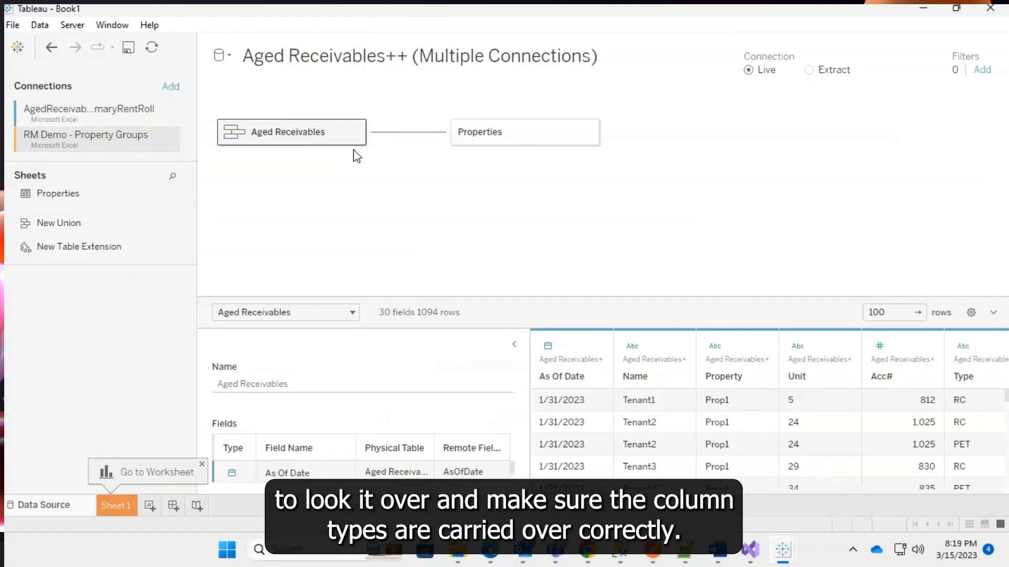
double_click(349, 133)
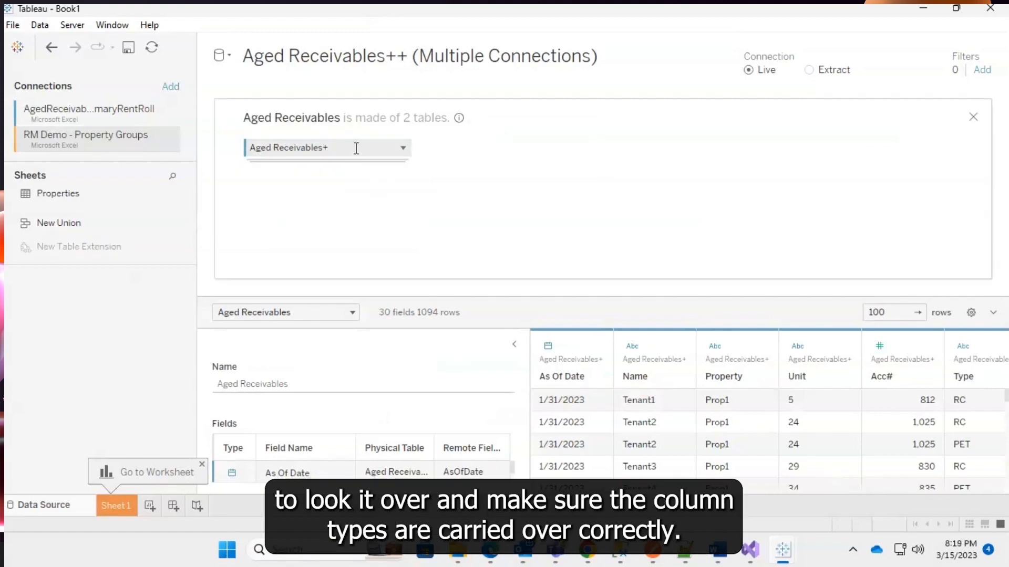
click(403, 148)
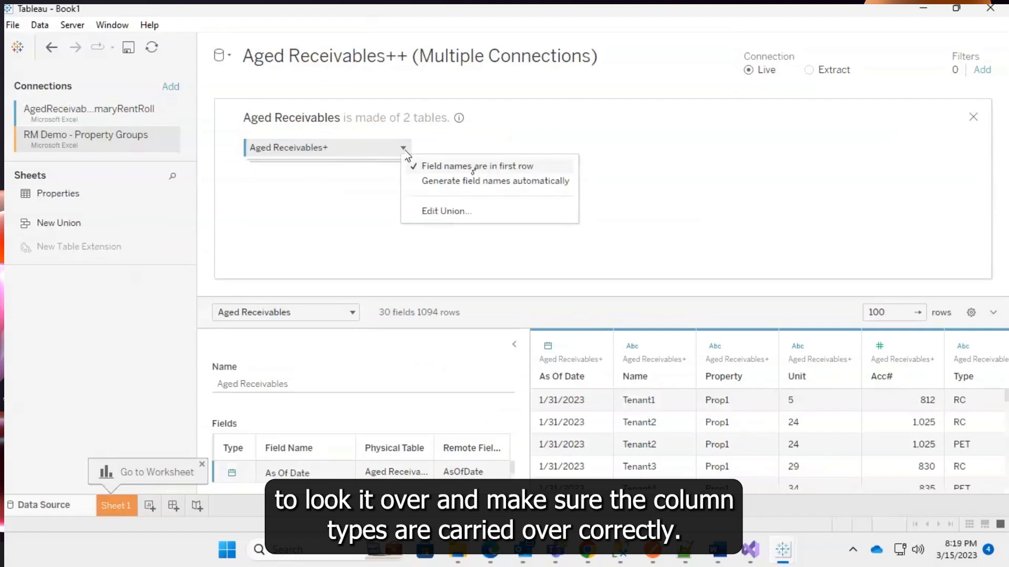
click(451, 213)
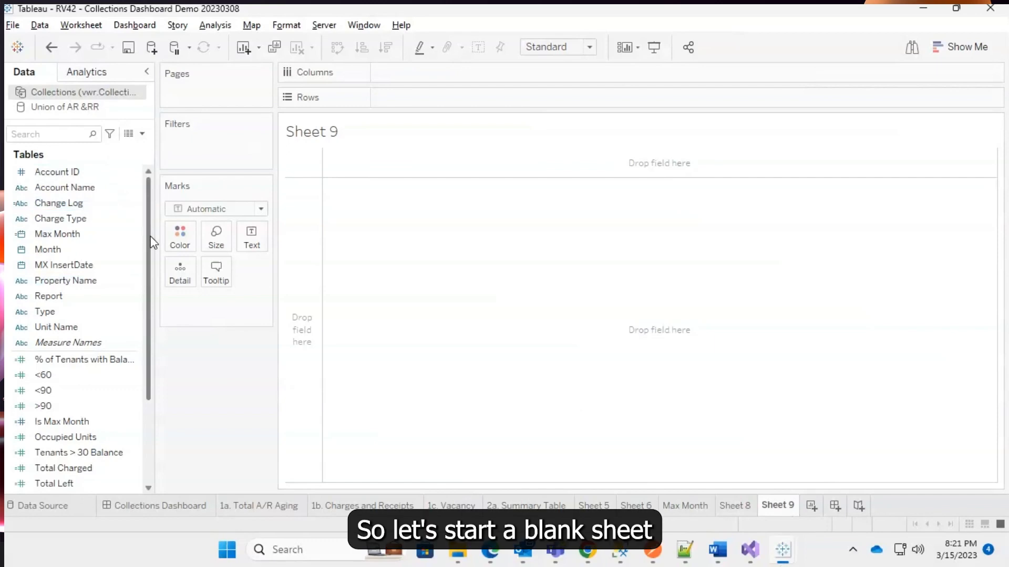
Examine the fields of the Union of AR & RR data source.
click(72, 108)
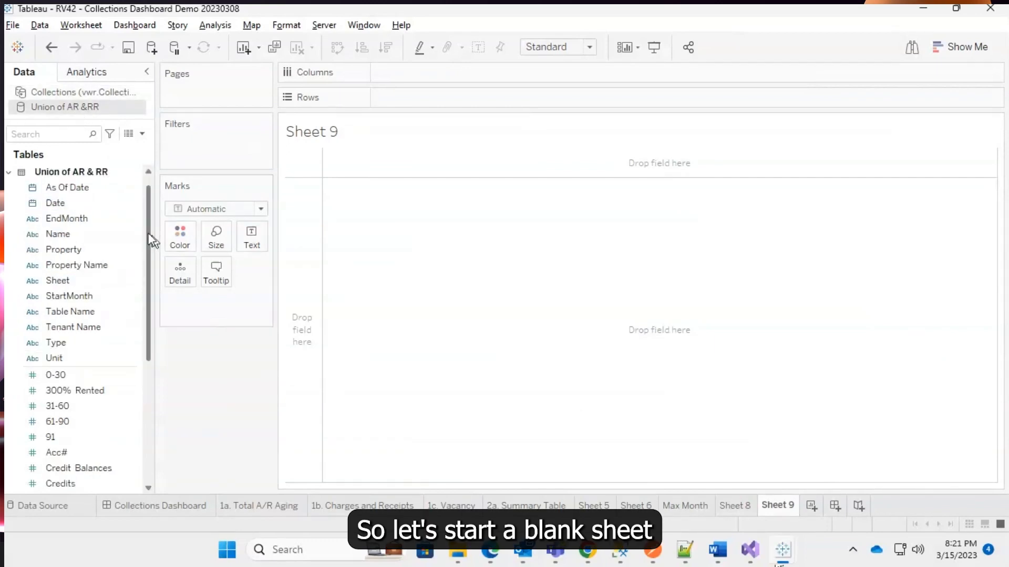
scroll(149, 265, down, 1)
scroll(153, 267, down, 4)
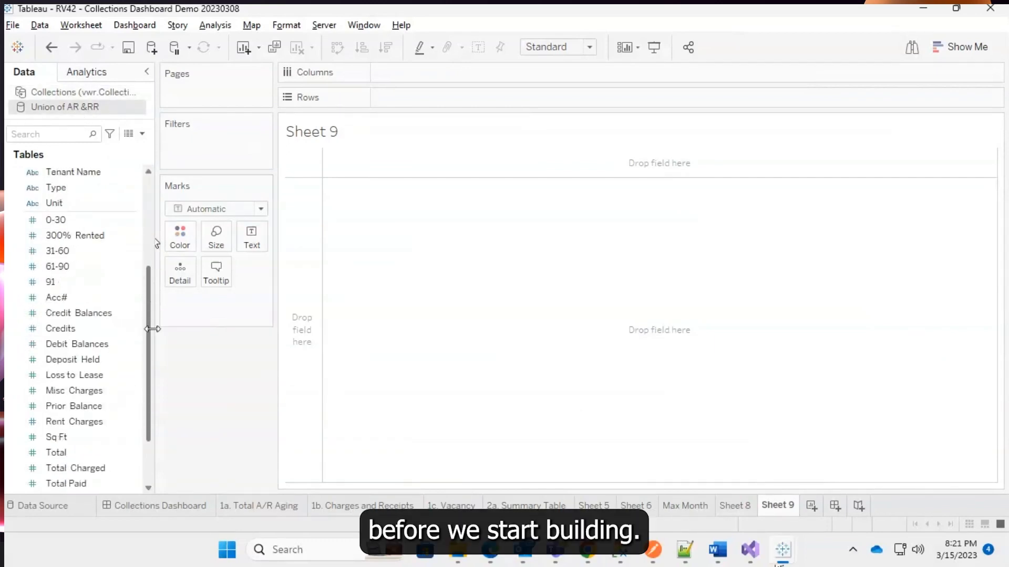
drag(154, 410, 147, 205)
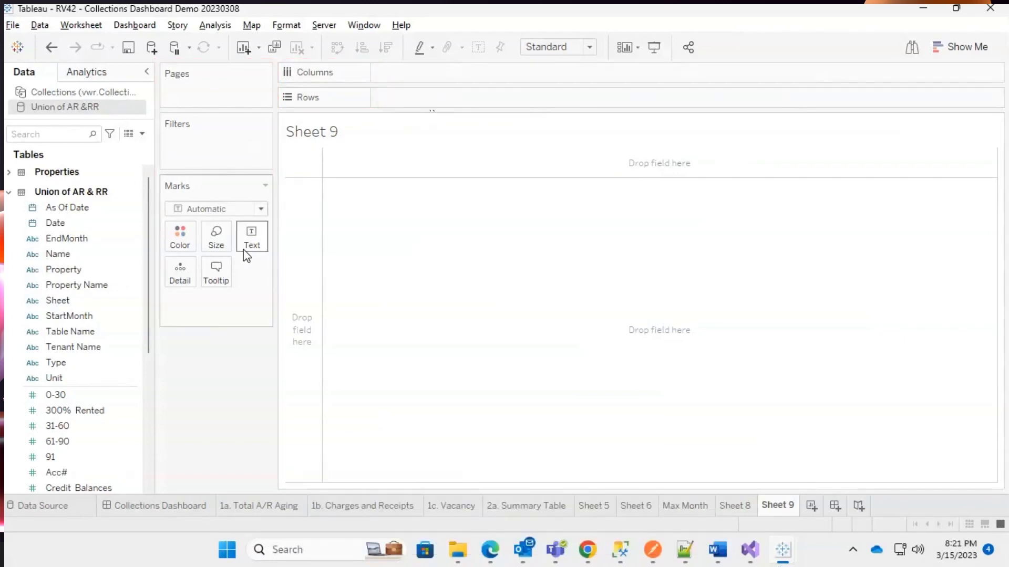
Using the Collections data source, filter the sheet by Report to keep only Aged Receivables.
click(58, 93)
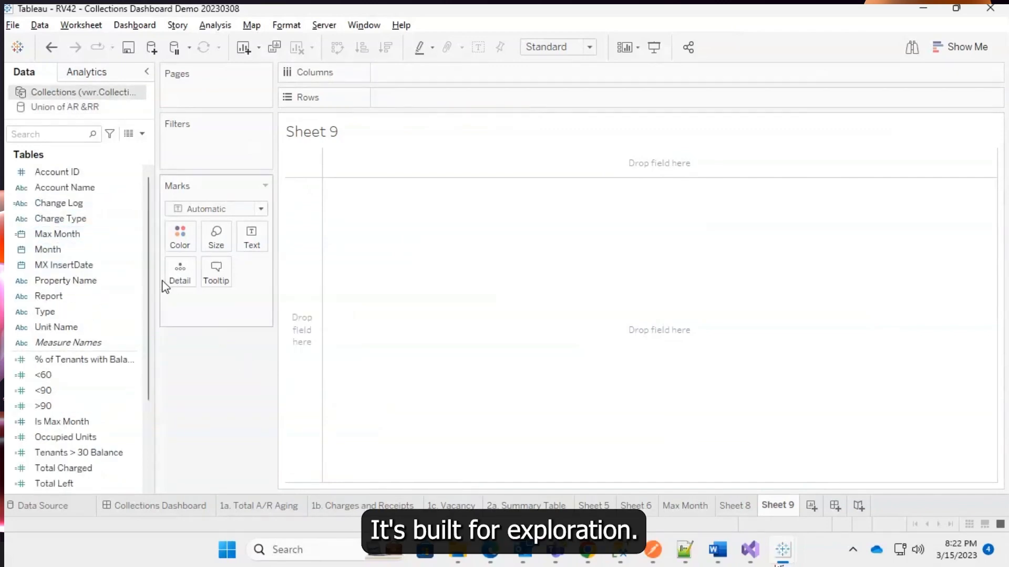
drag(74, 295, 207, 149)
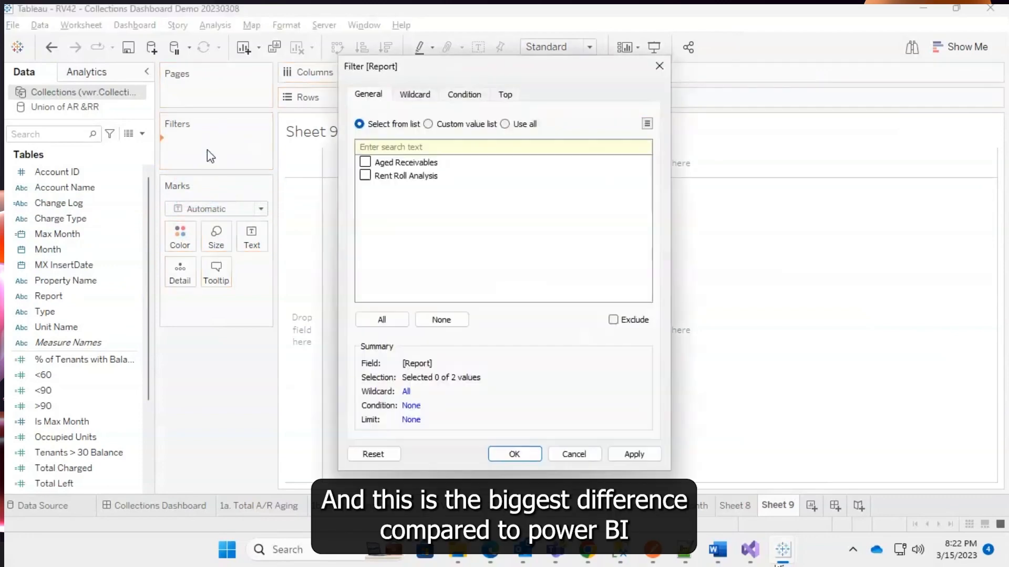
click(364, 162)
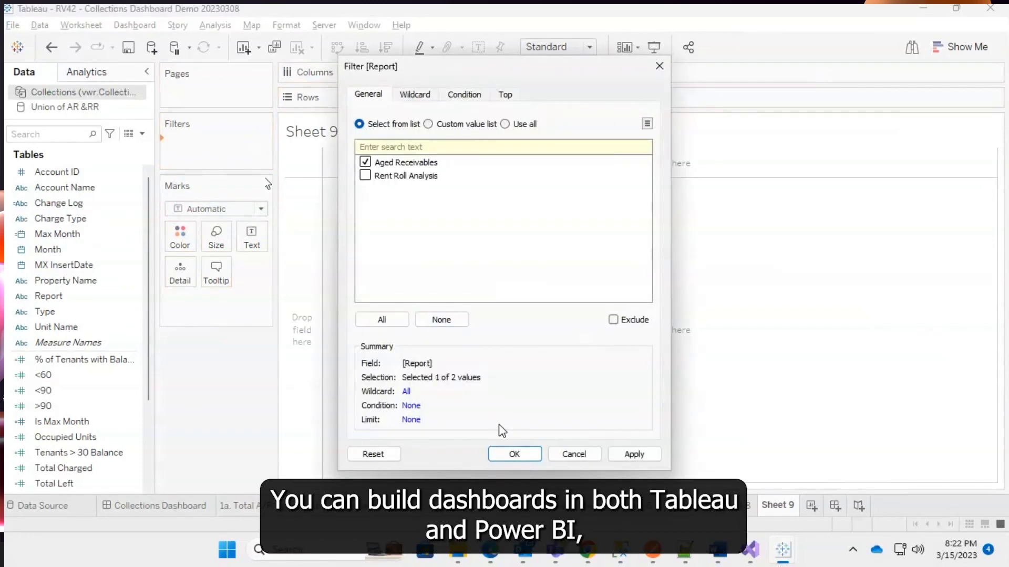
click(517, 455)
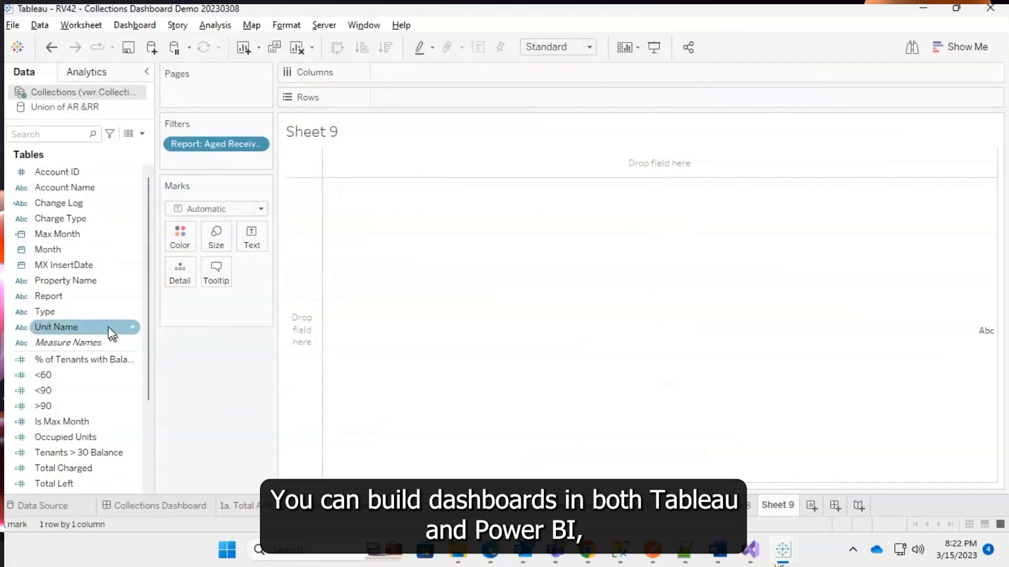
Add a Type filter keeping GreaterThan90, LessThan30, LessThan60 and LessThan90.
drag(57, 313, 163, 226)
drag(200, 166, 198, 165)
click(367, 176)
click(366, 189)
click(366, 216)
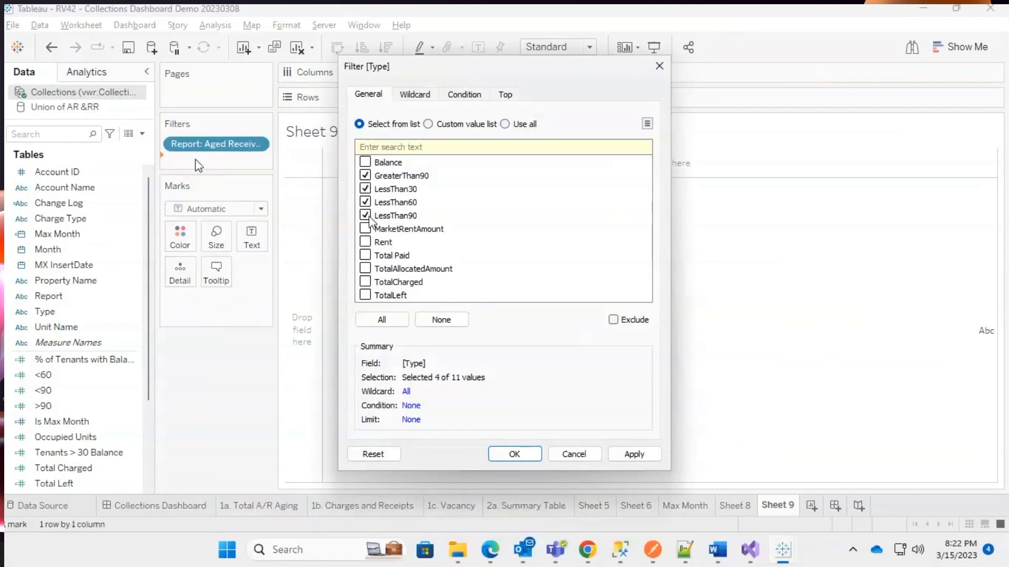
click(514, 454)
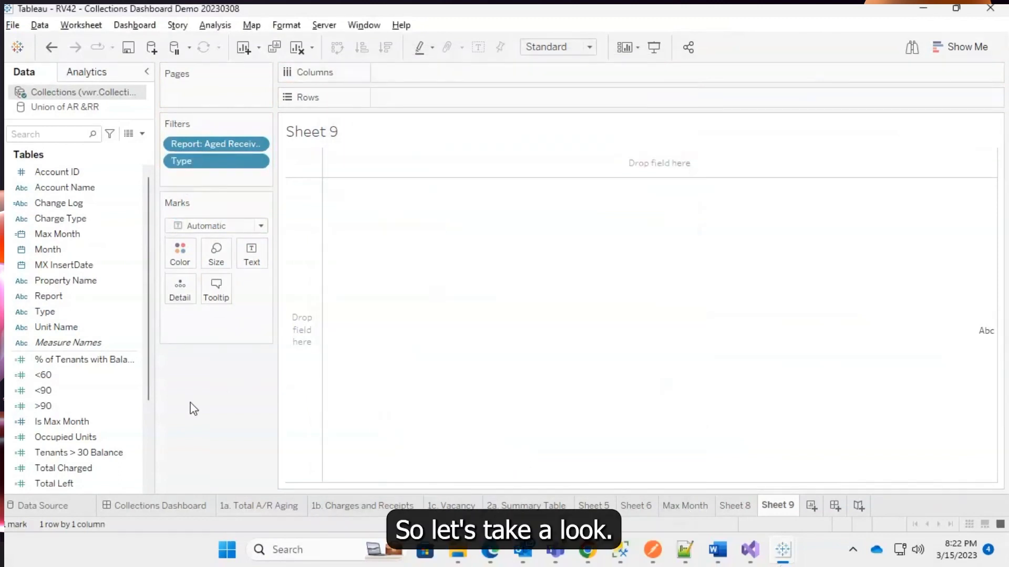
Place the Month field on Columns and set it to the month-and-year level.
drag(60, 248, 414, 72)
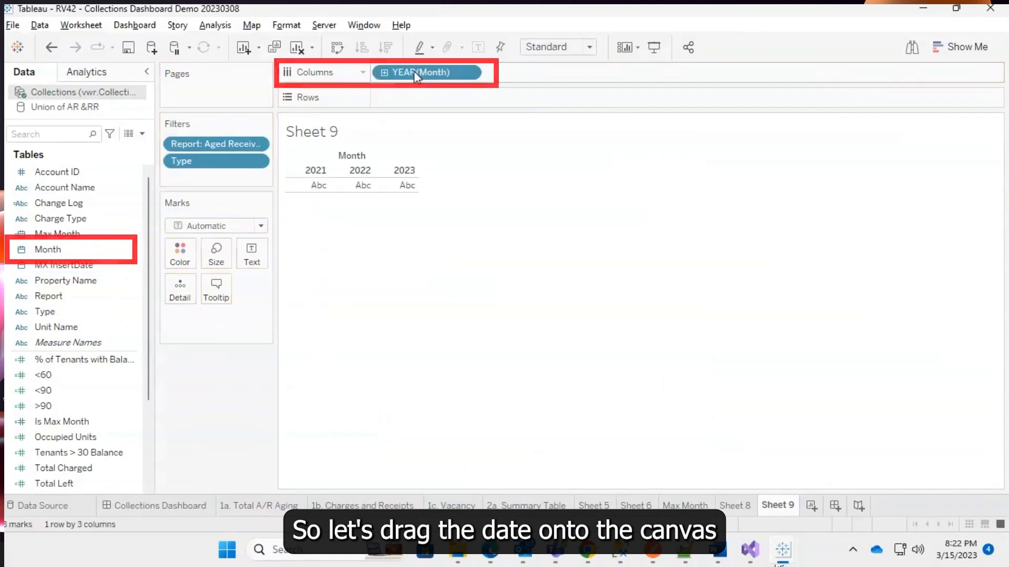
click(468, 73)
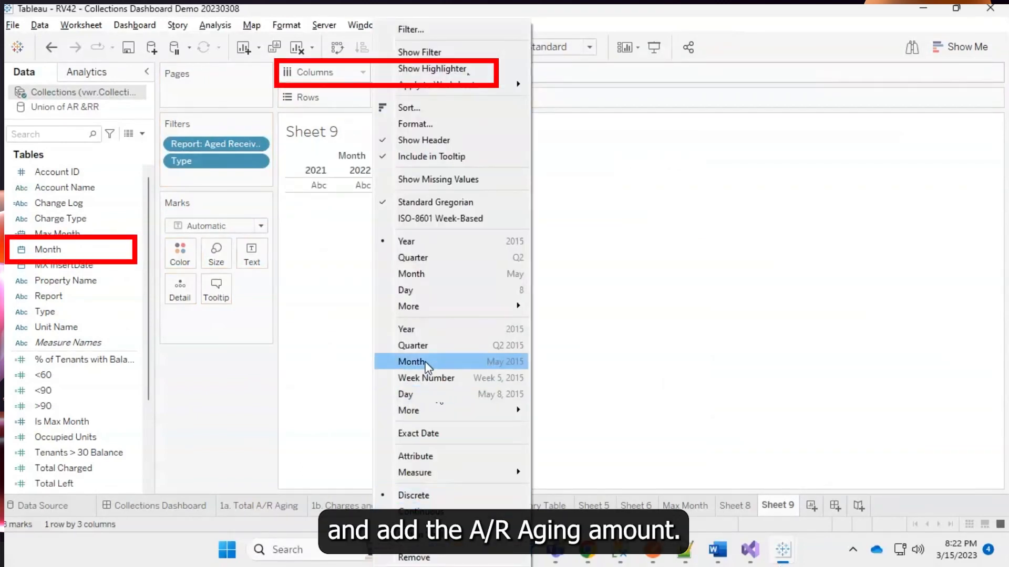
click(411, 362)
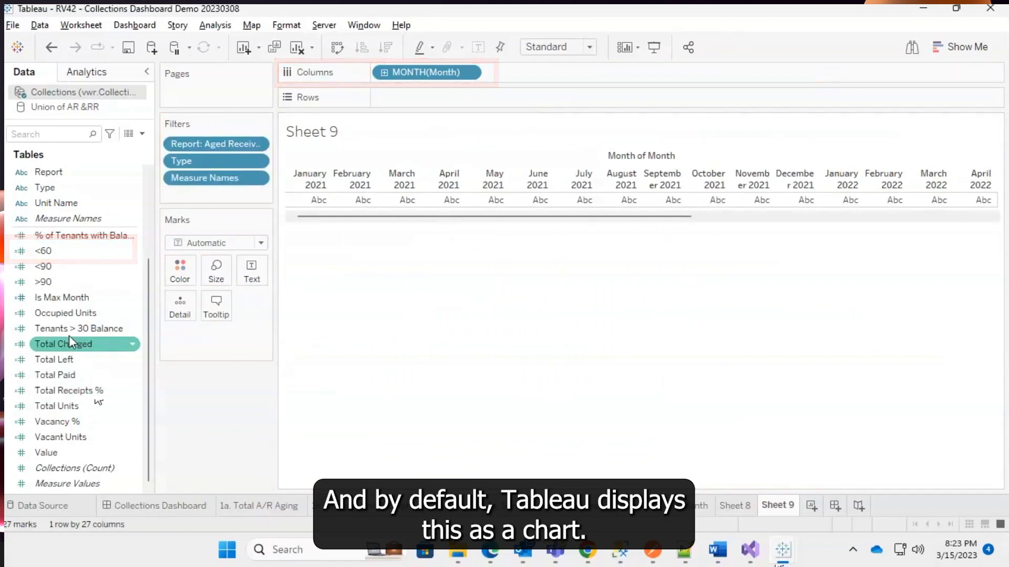
Put the Value measure on Rows and color the marks by Type.
drag(46, 453, 408, 96)
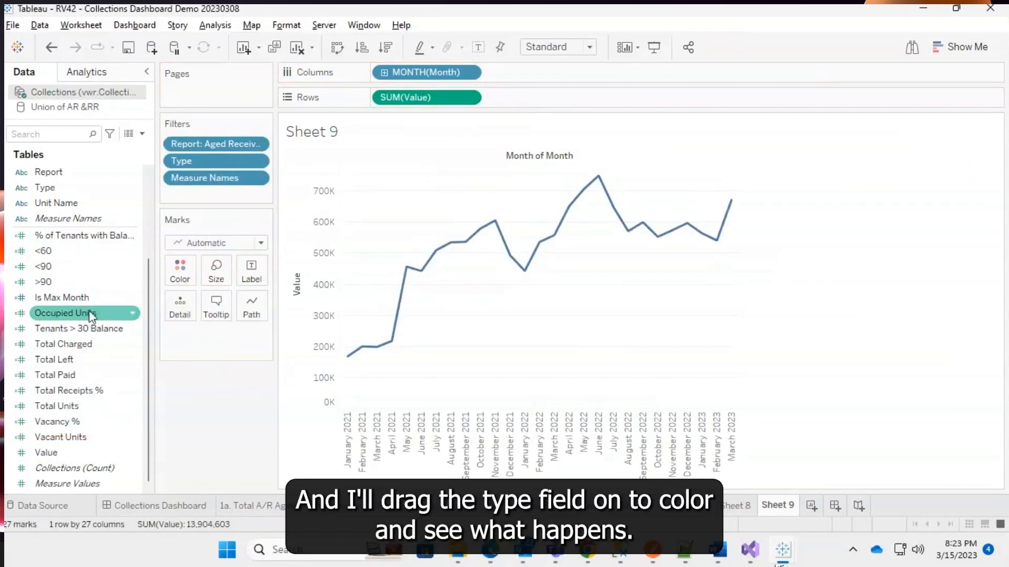
drag(64, 187, 180, 269)
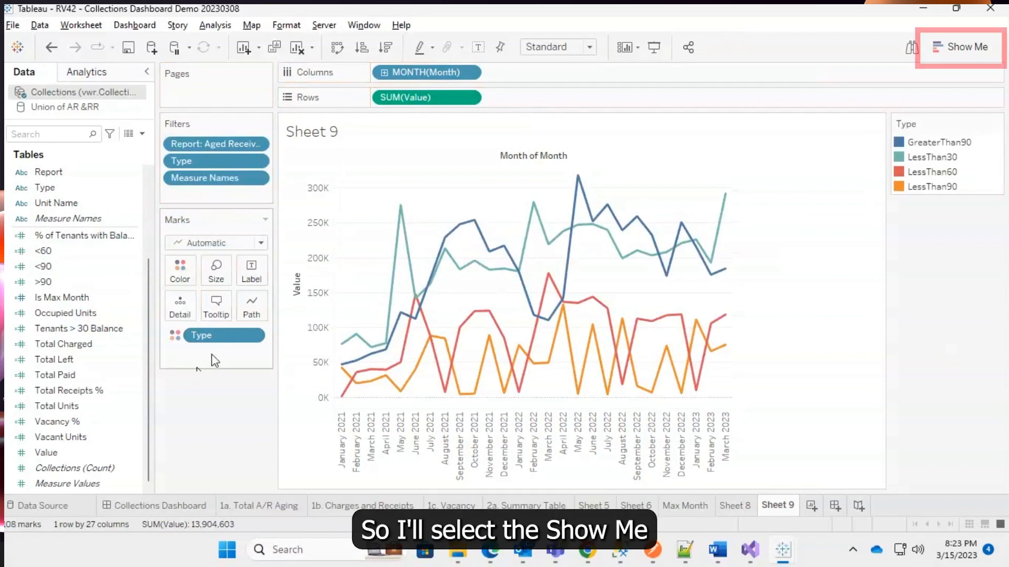
Change the chart to stacked bars using Show Me.
click(963, 51)
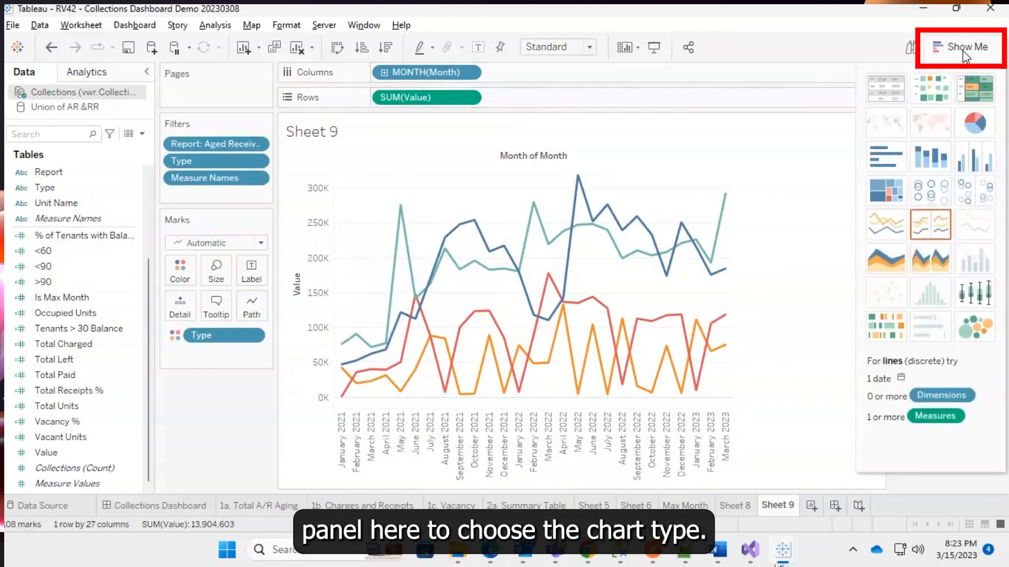
click(930, 166)
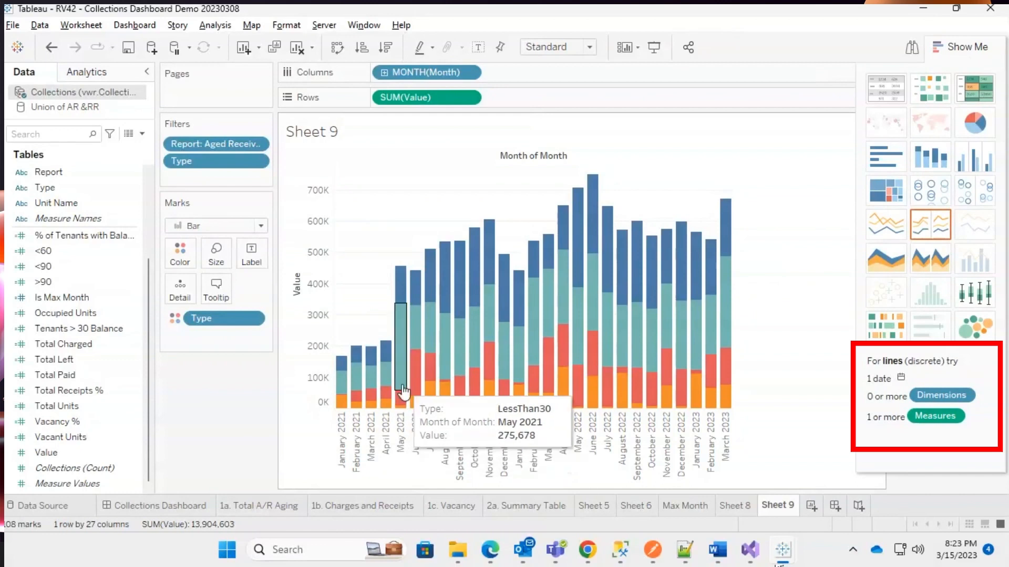
click(966, 47)
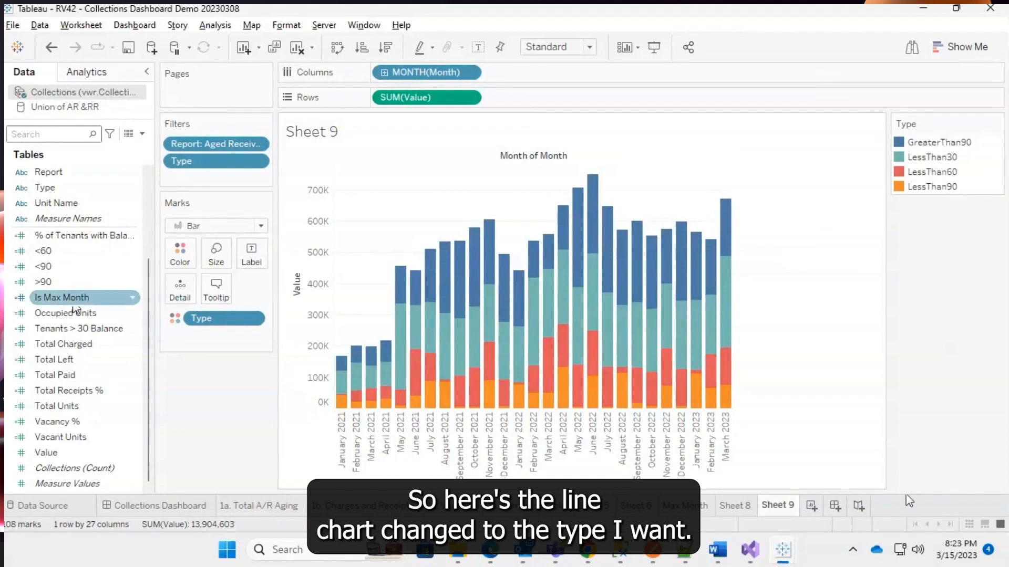
Add a Property Name filter to the sheet keeping PropertyName 1.
scroll(73, 297, up, 3)
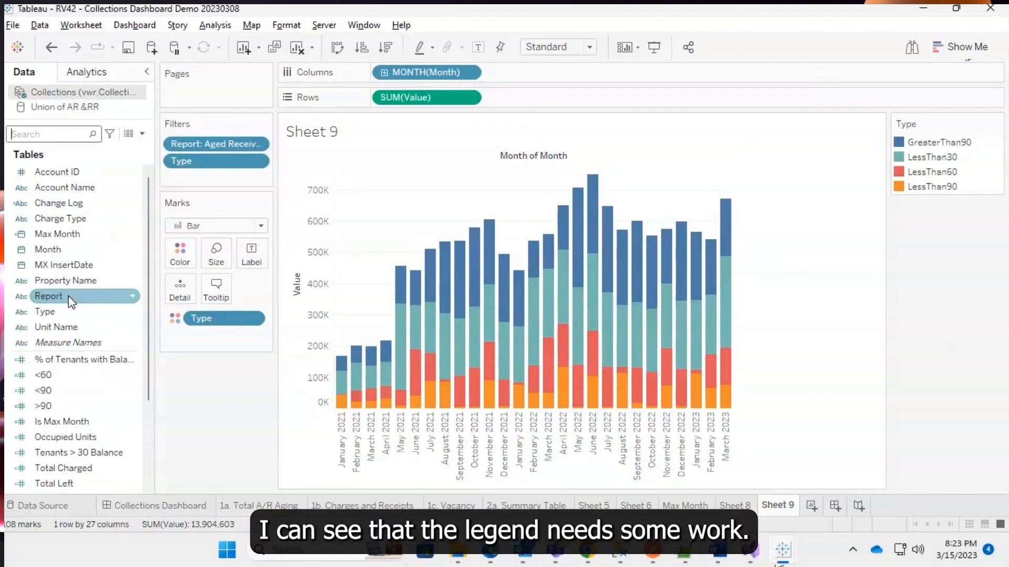
drag(80, 283, 212, 178)
click(514, 454)
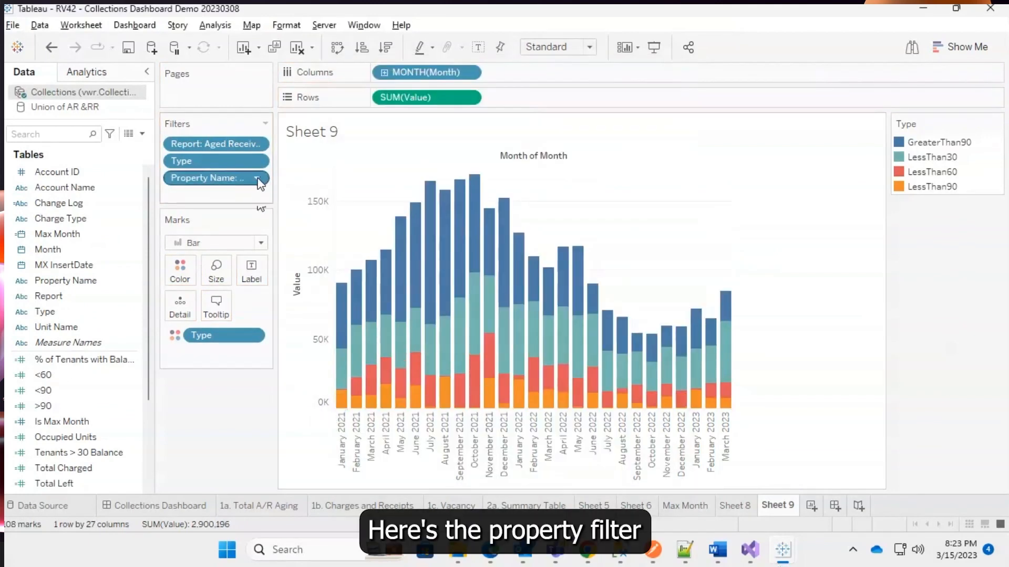
Show the Property Name filter card and make it a Multiple Values (dropdown) control.
click(258, 178)
click(231, 220)
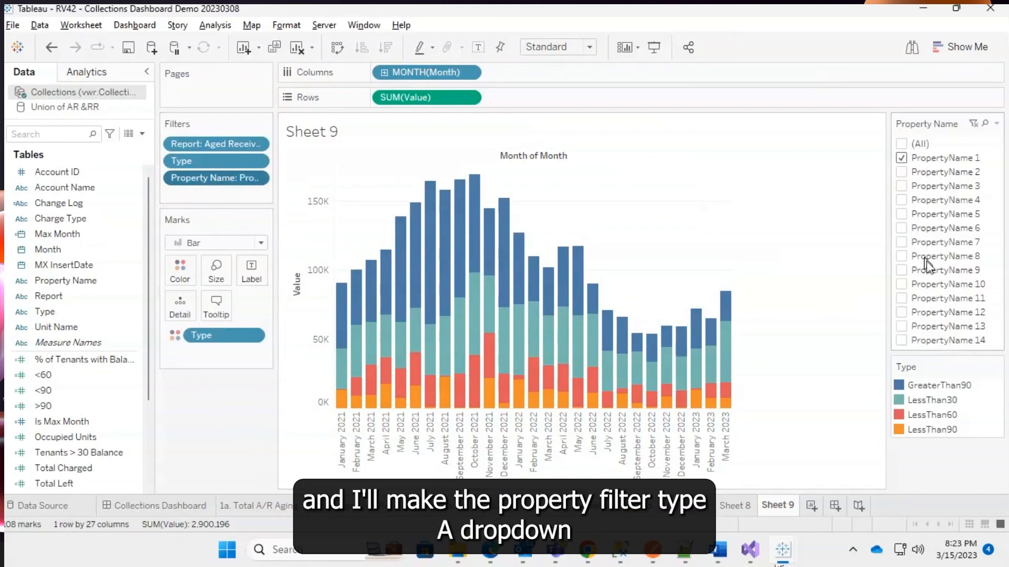
click(996, 123)
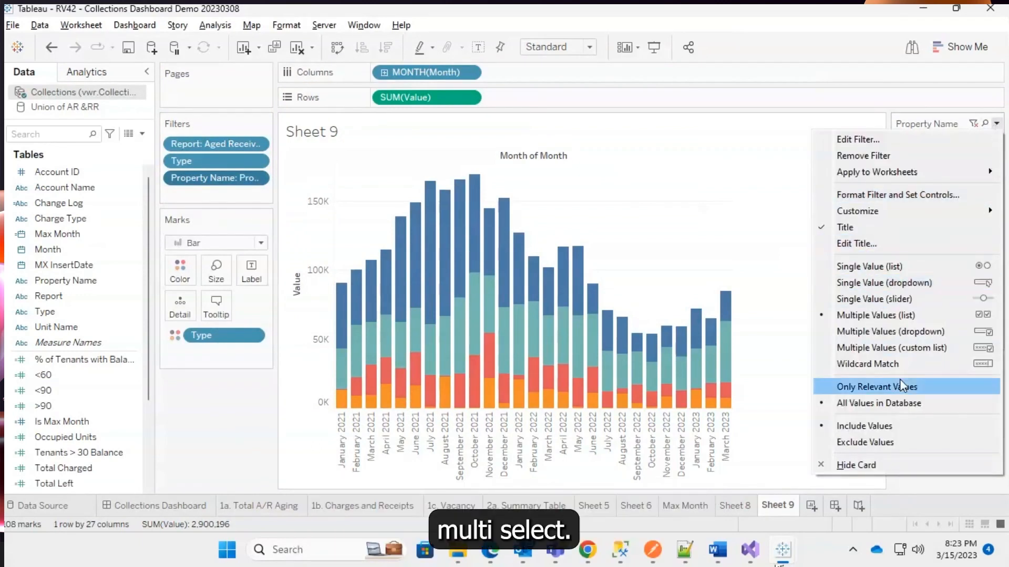
click(898, 331)
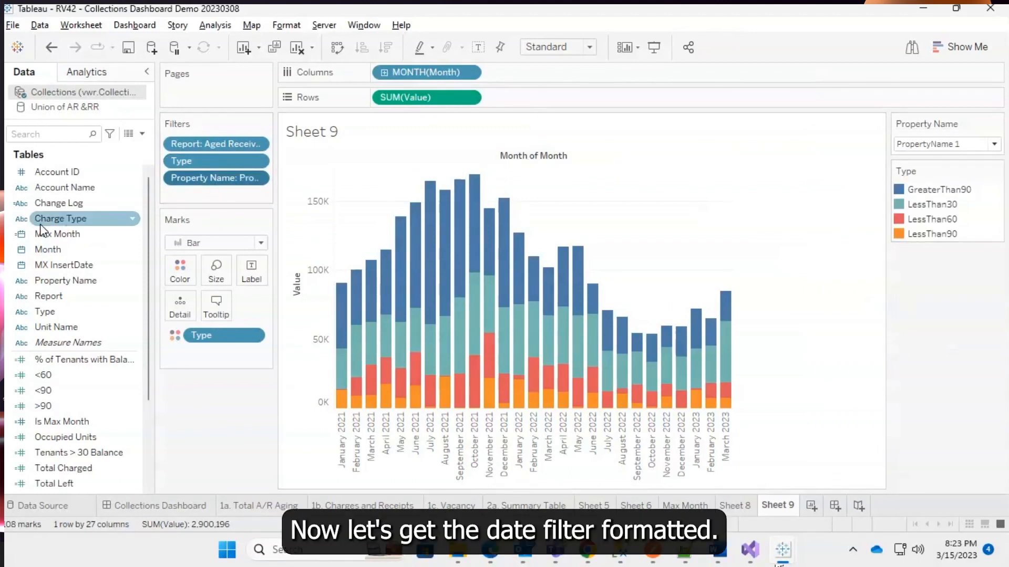
Filter Month by Month / Year, keeping November 2022 through March 2023.
drag(50, 250, 199, 192)
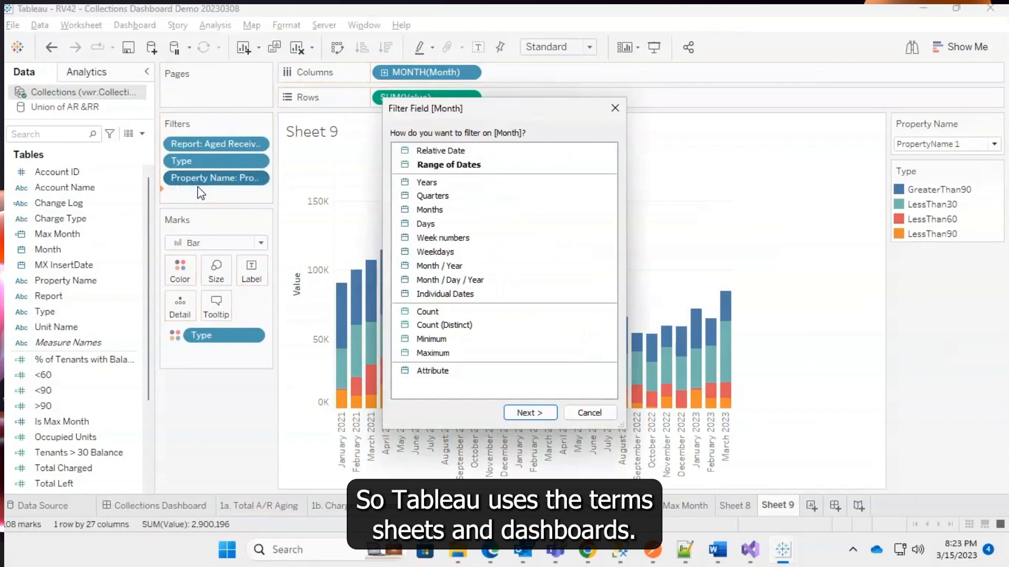
click(454, 270)
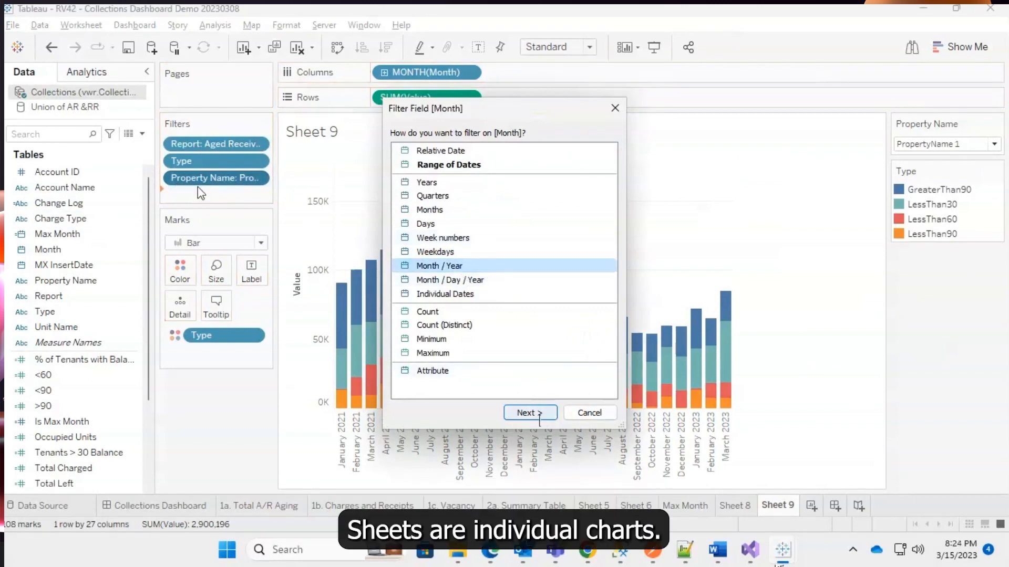
click(536, 414)
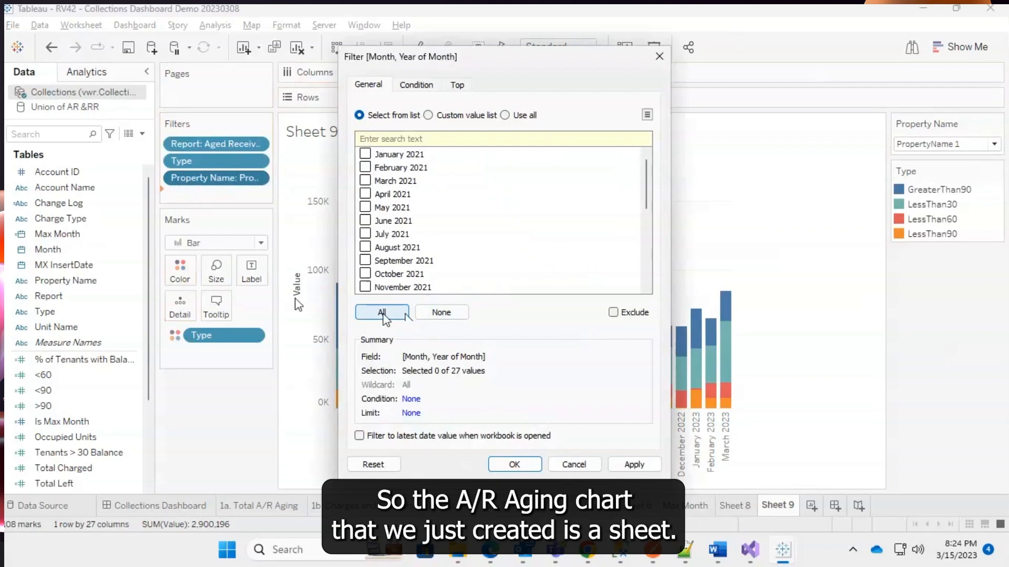
scroll(374, 179, down, 5)
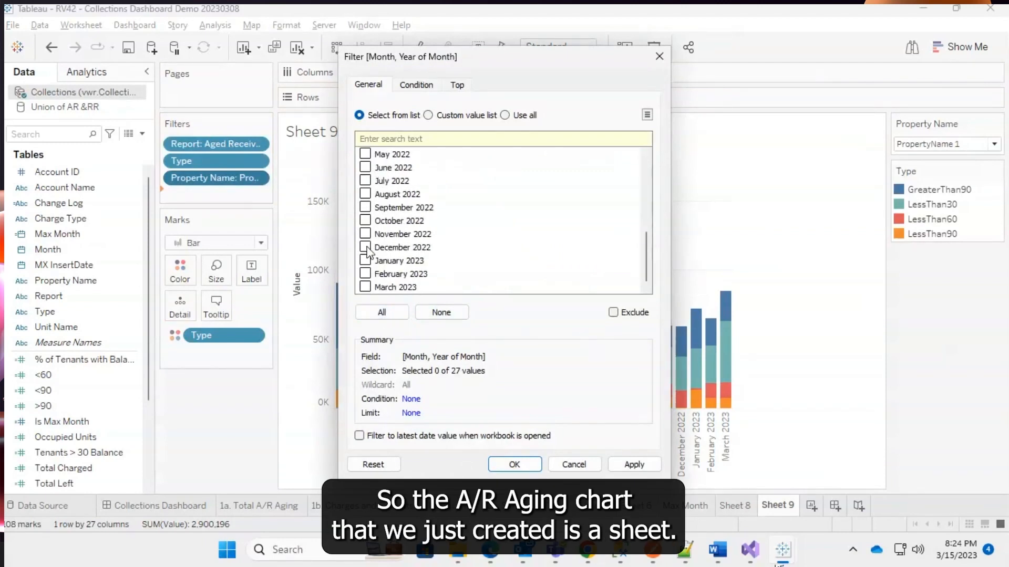
click(365, 261)
click(365, 247)
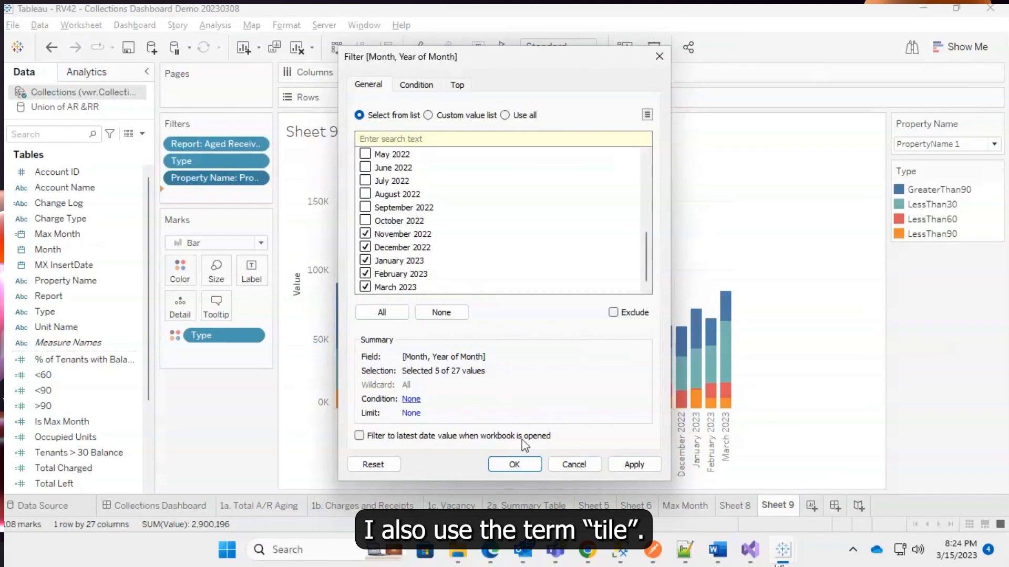
click(515, 465)
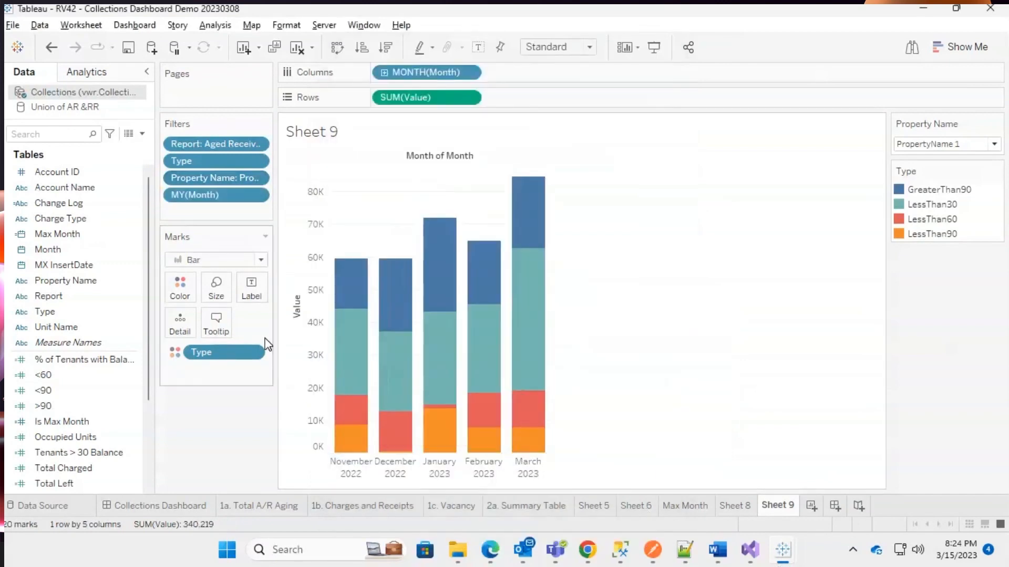
Show the month filter card and make it a Multiple Values (dropdown) control.
click(257, 196)
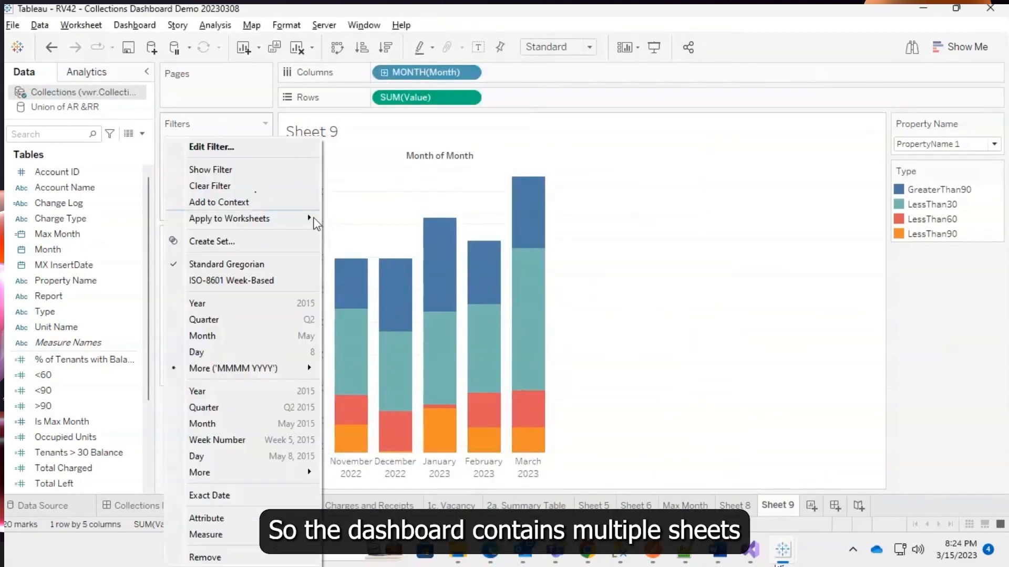
click(234, 168)
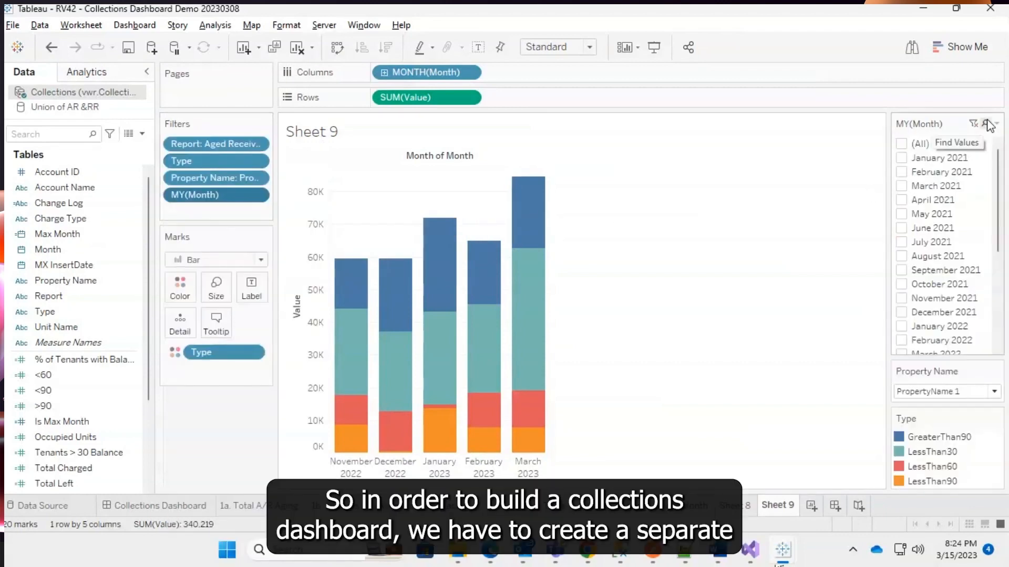
click(996, 124)
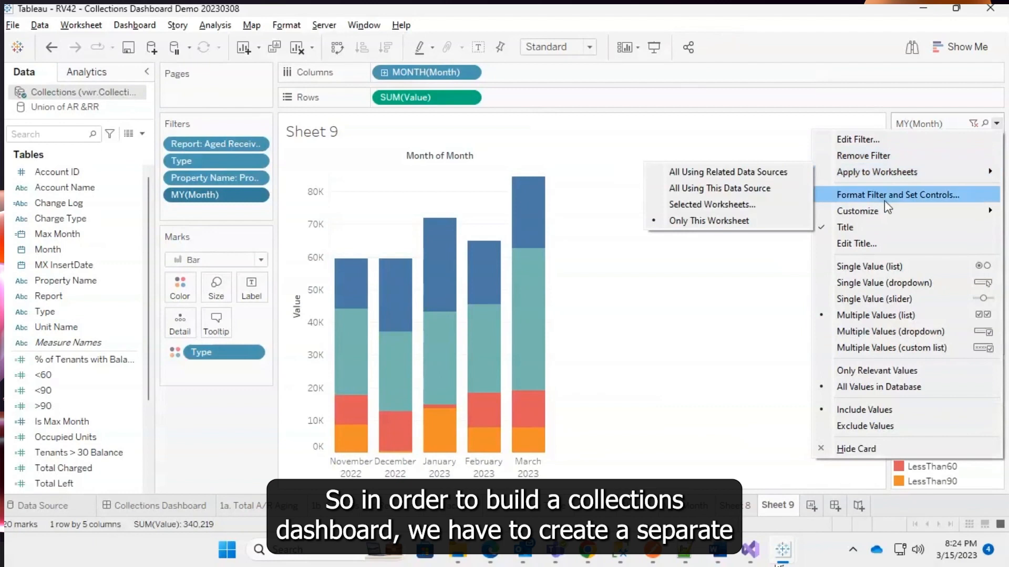
click(904, 335)
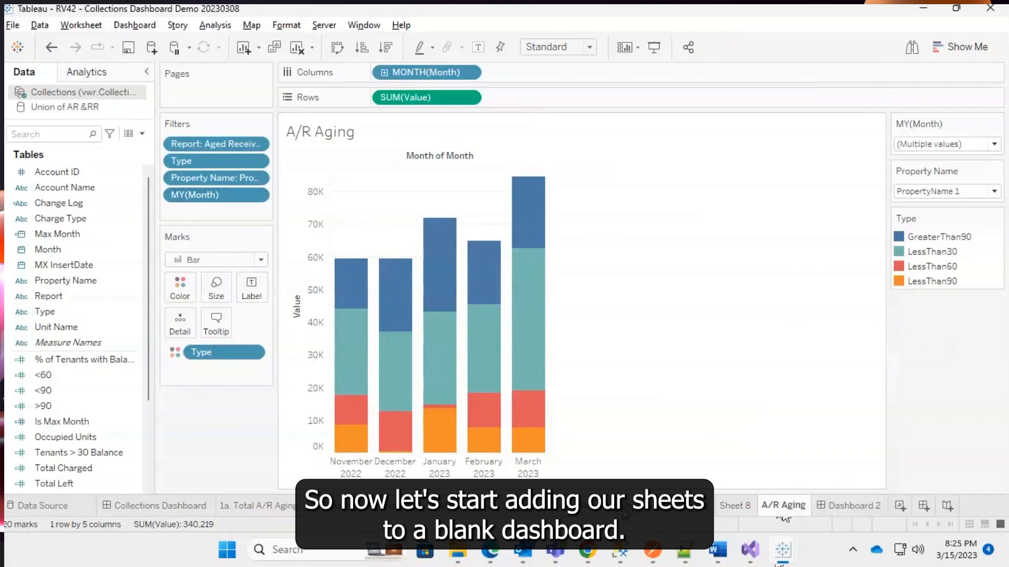
Open the new dashboard and rename it Collections.
click(861, 503)
double_click(861, 504)
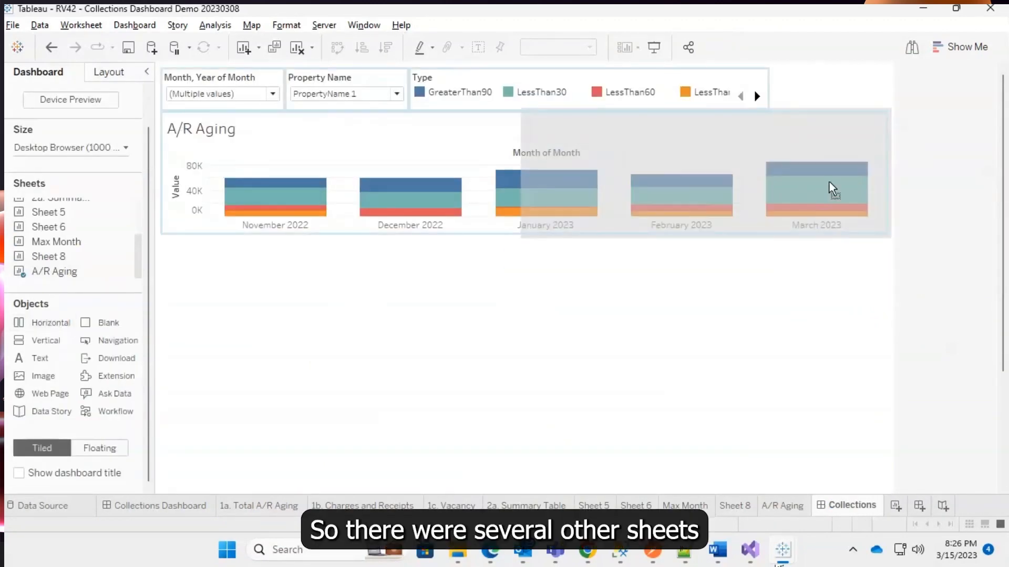
Enlarge the A/R Aging chart tile and move the month filter card beside the Property Name filter.
click(338, 252)
click(895, 239)
drag(343, 257, 344, 322)
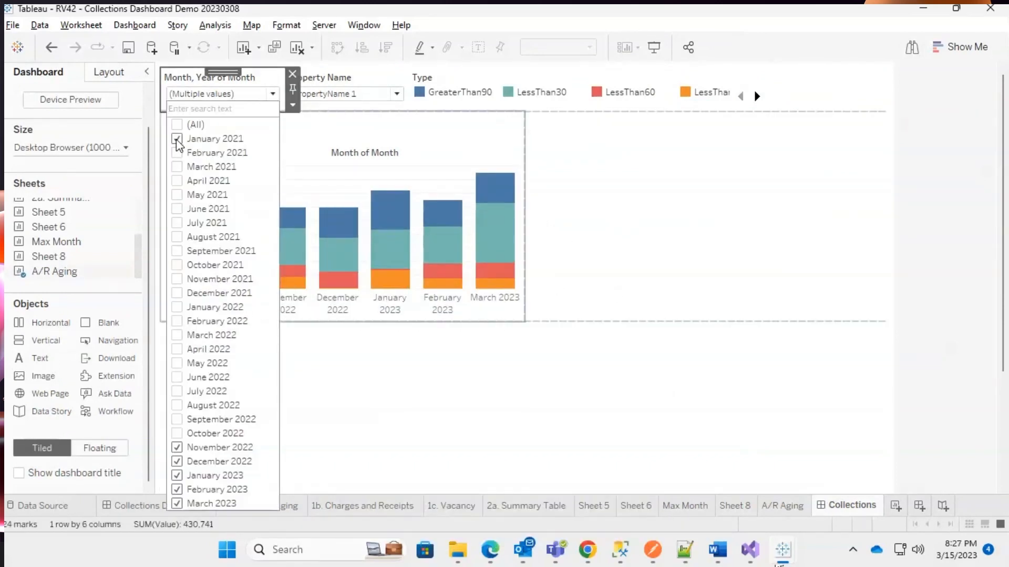
drag(223, 72, 838, 93)
drag(223, 72, 728, 93)
Try selecting PropertyName 2 and PropertyName 3 in the Property Name filter.
click(758, 94)
click(667, 139)
click(669, 153)
click(668, 166)
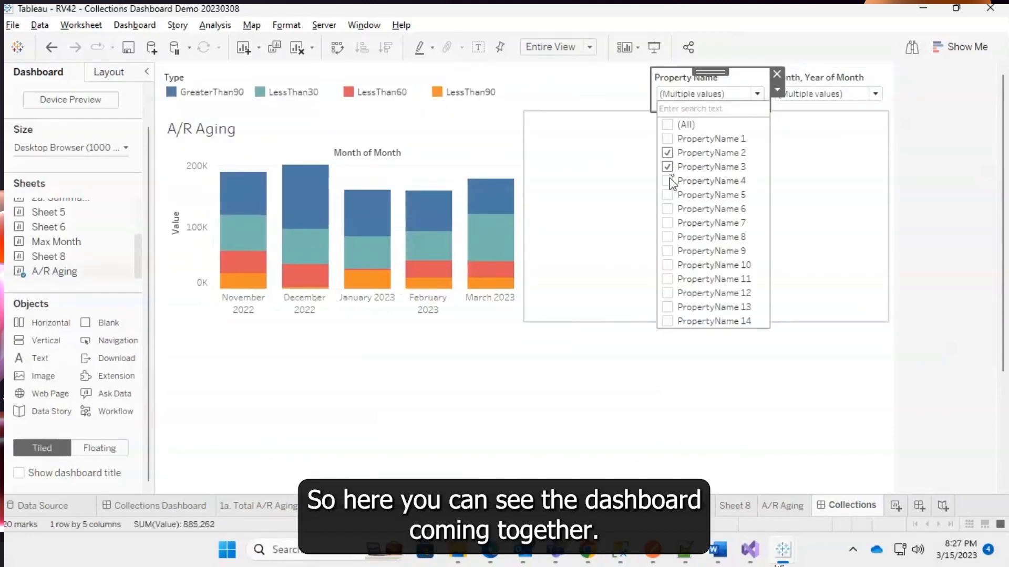
click(669, 181)
click(670, 181)
click(668, 167)
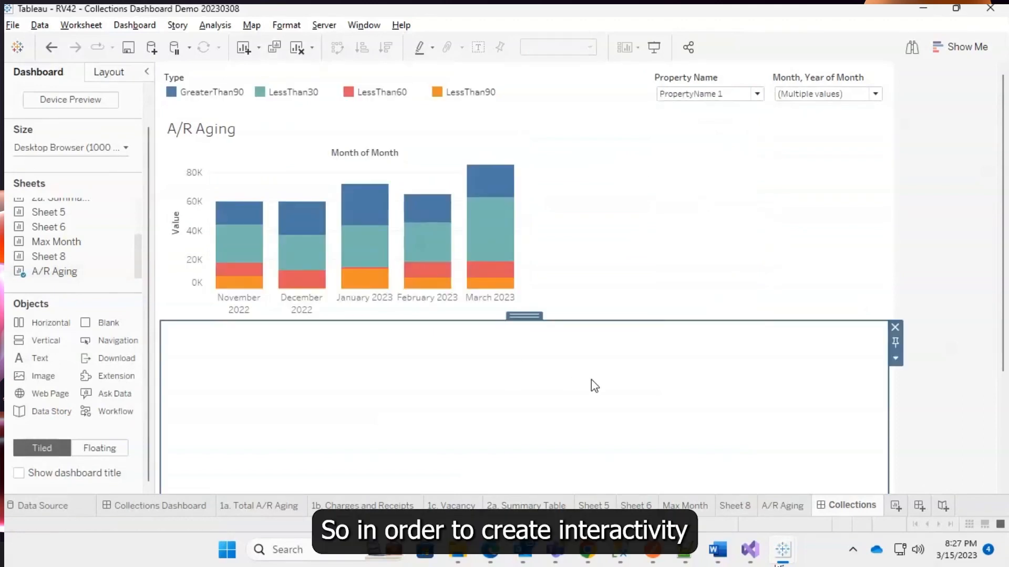
On Collections Dashboard, add filter action Filter1 run on Select from Total A/R Aging, Charges and Receipts and Vacancy.
click(171, 506)
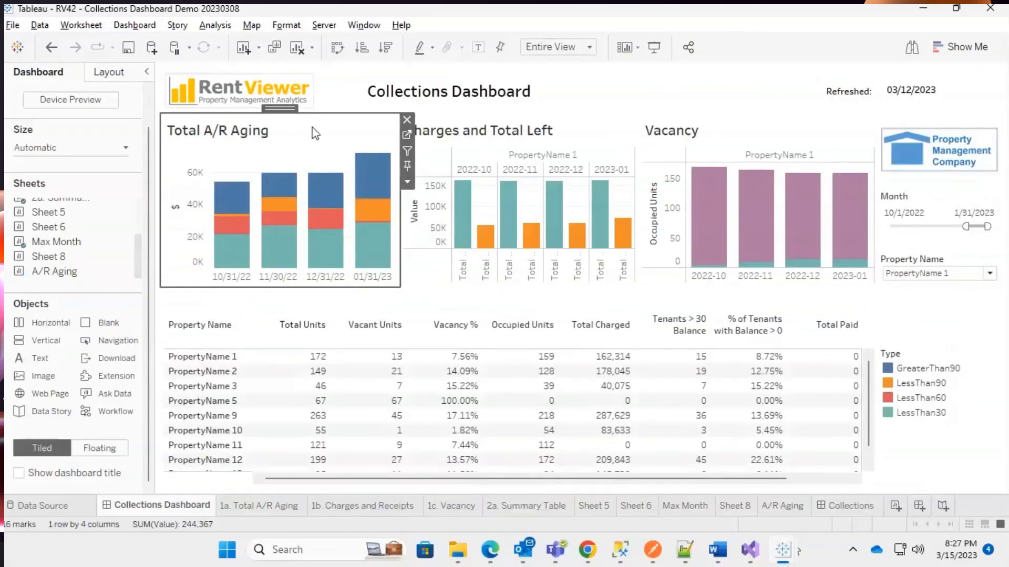
click(368, 172)
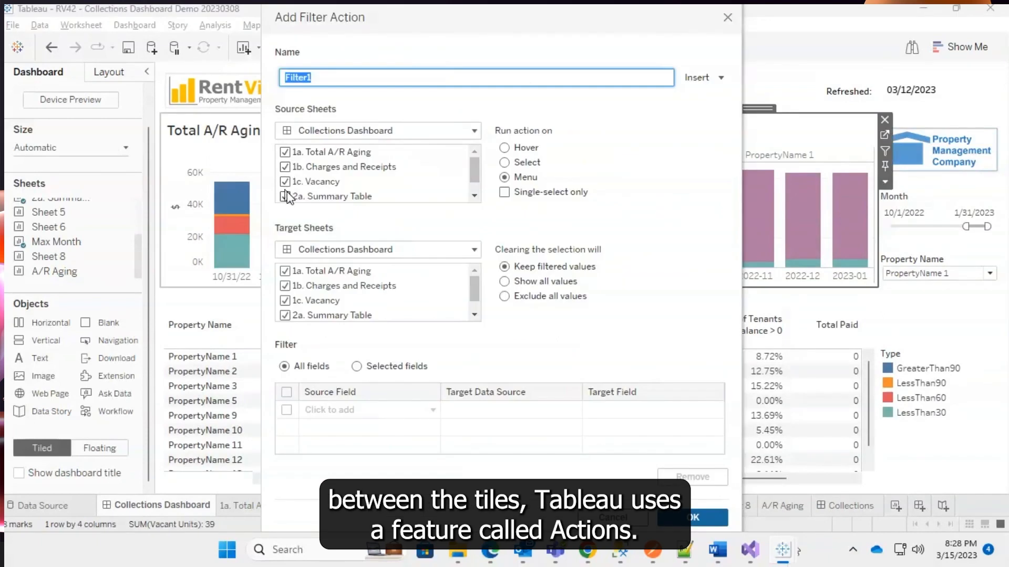
click(285, 196)
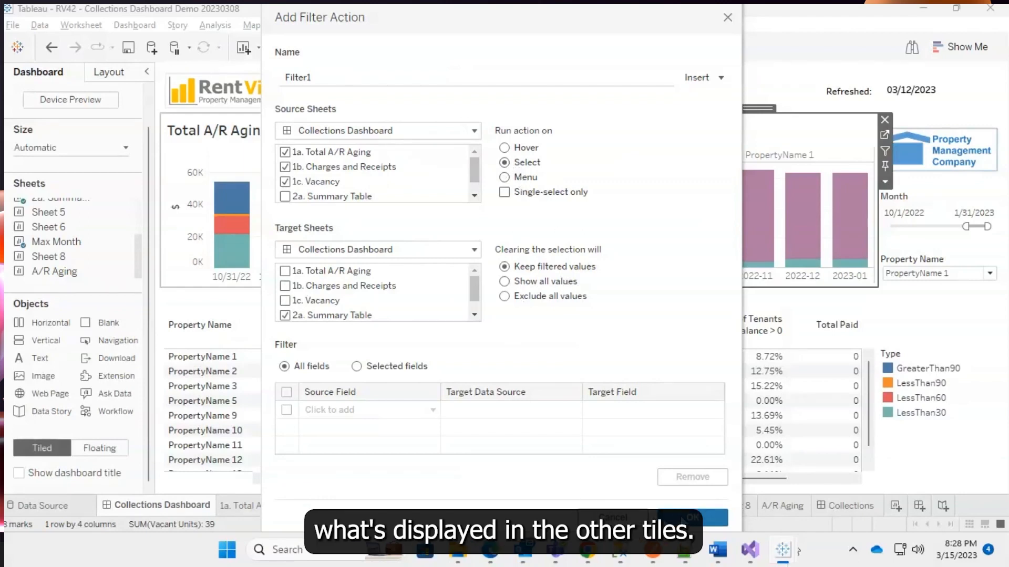
click(683, 521)
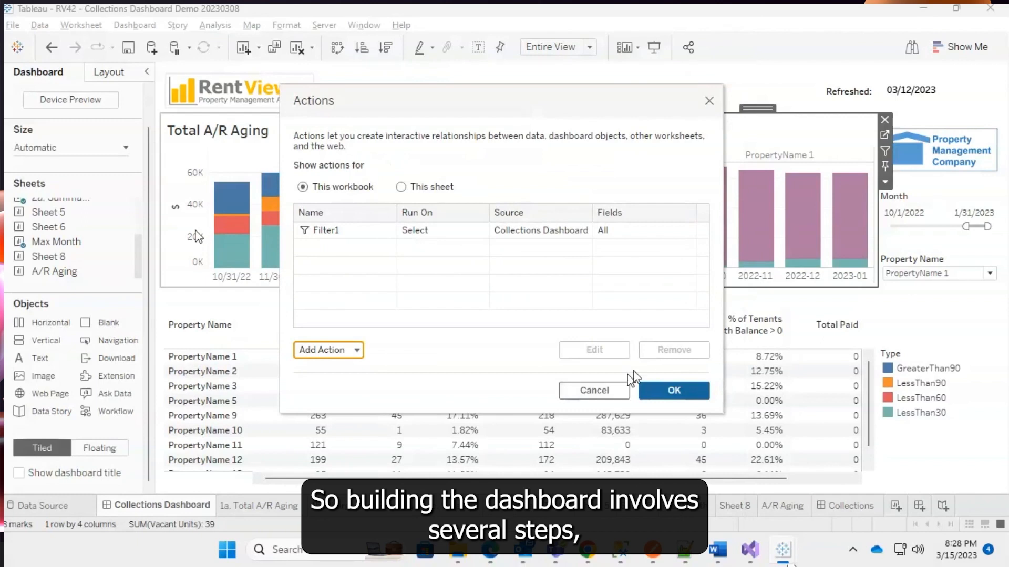
click(674, 385)
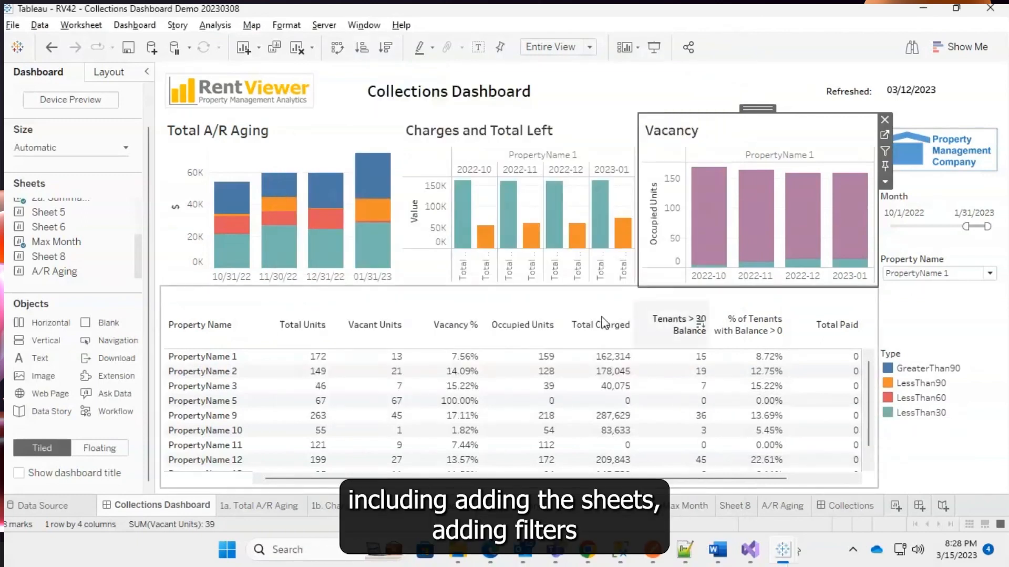
Test the filter action by selecting and deselecting a bar in Total A/R Aging.
click(379, 181)
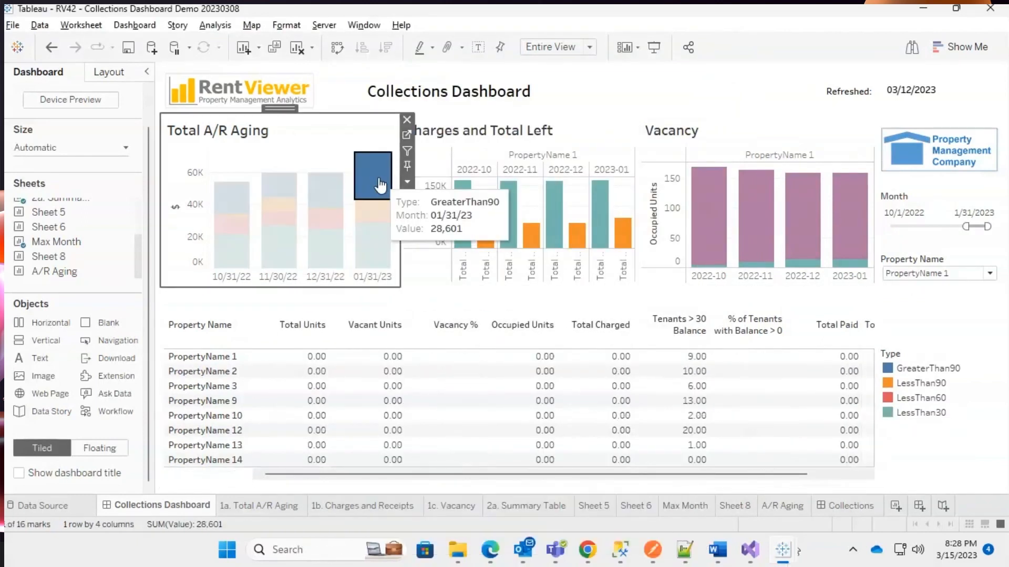
click(383, 191)
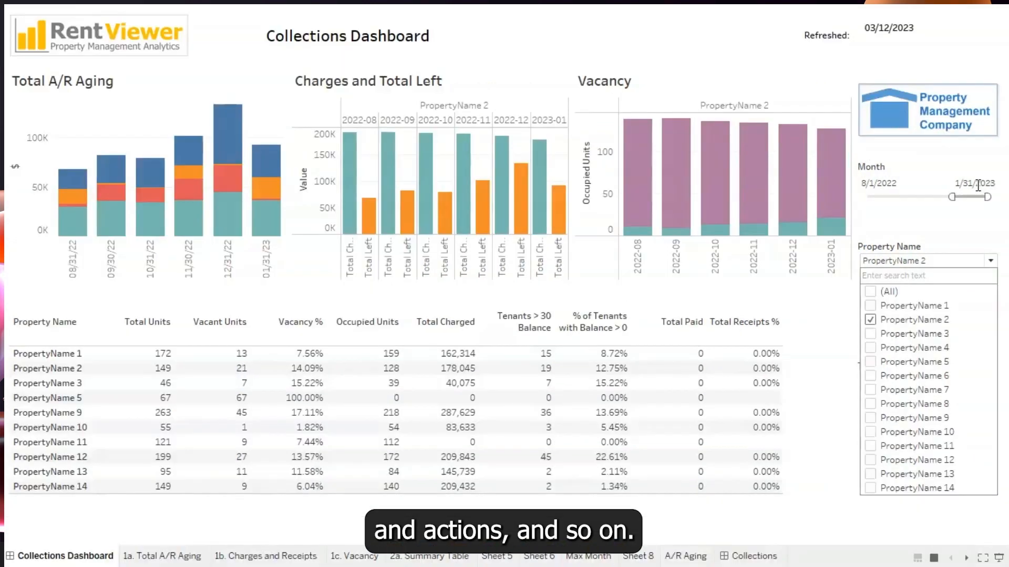
Set the Month slider's end date to 2/28/2023.
click(977, 183)
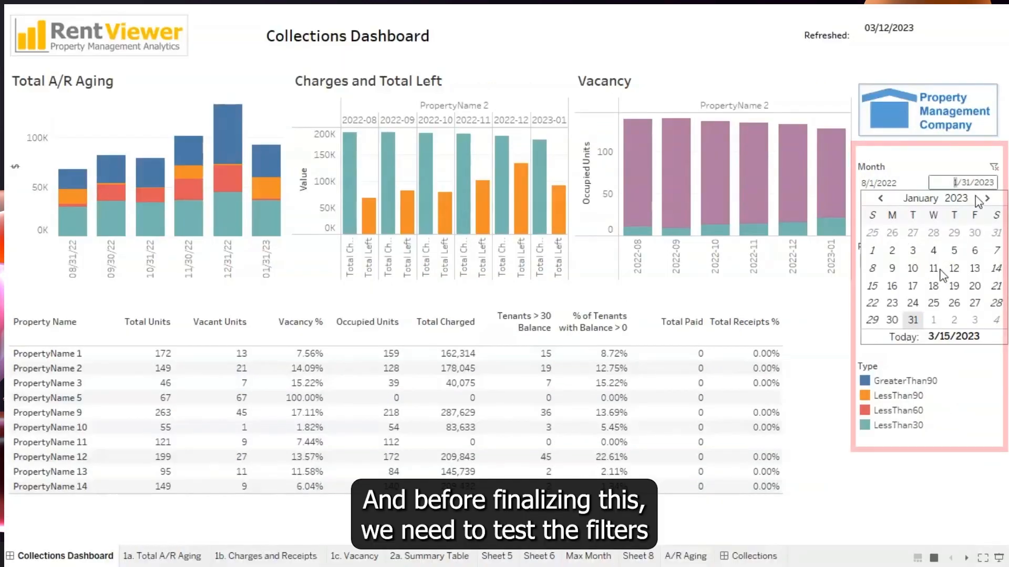
click(989, 199)
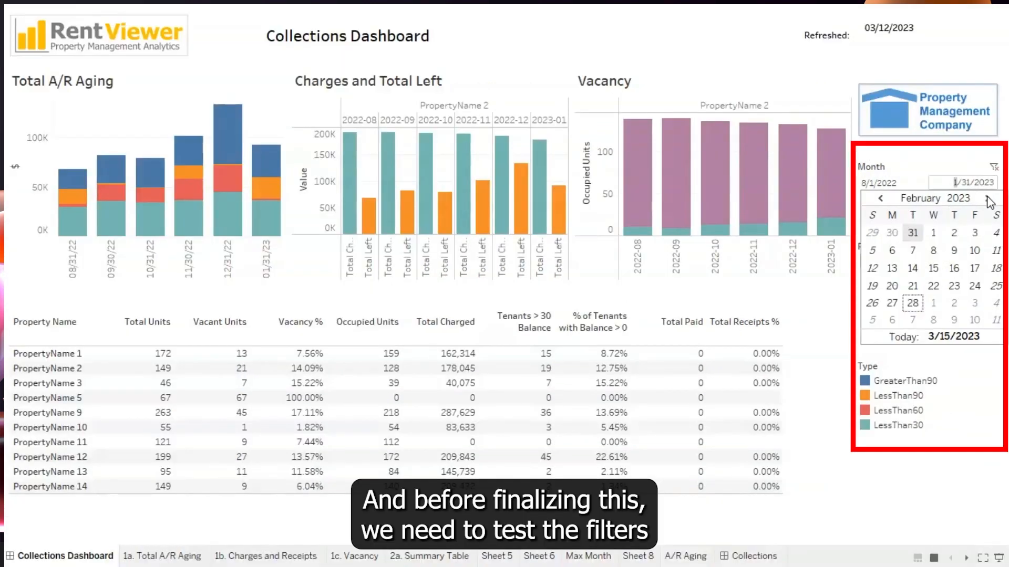
click(914, 303)
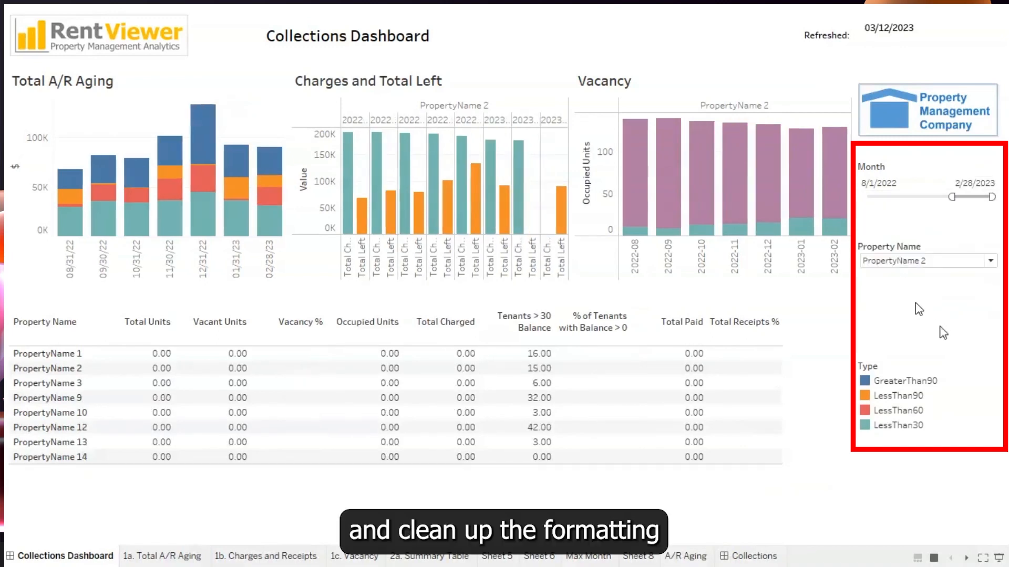
Test the Type legend by highlighting LessThan90.
click(905, 382)
click(905, 382)
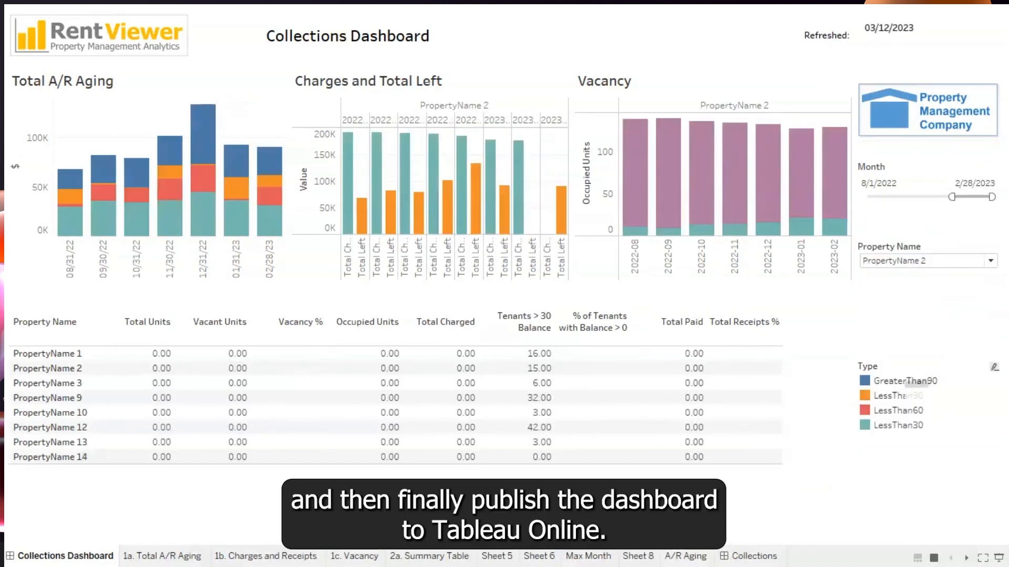
click(903, 398)
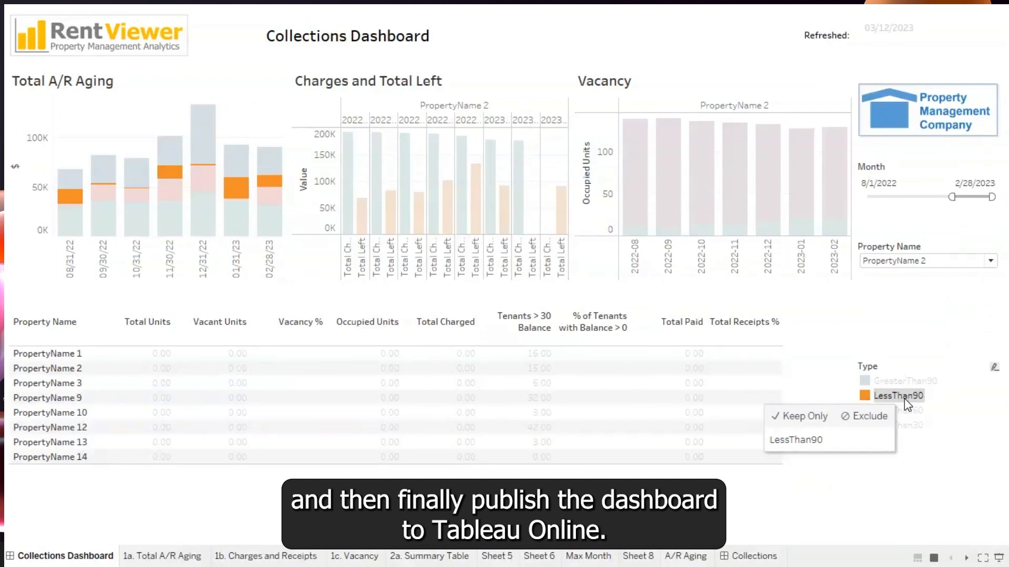